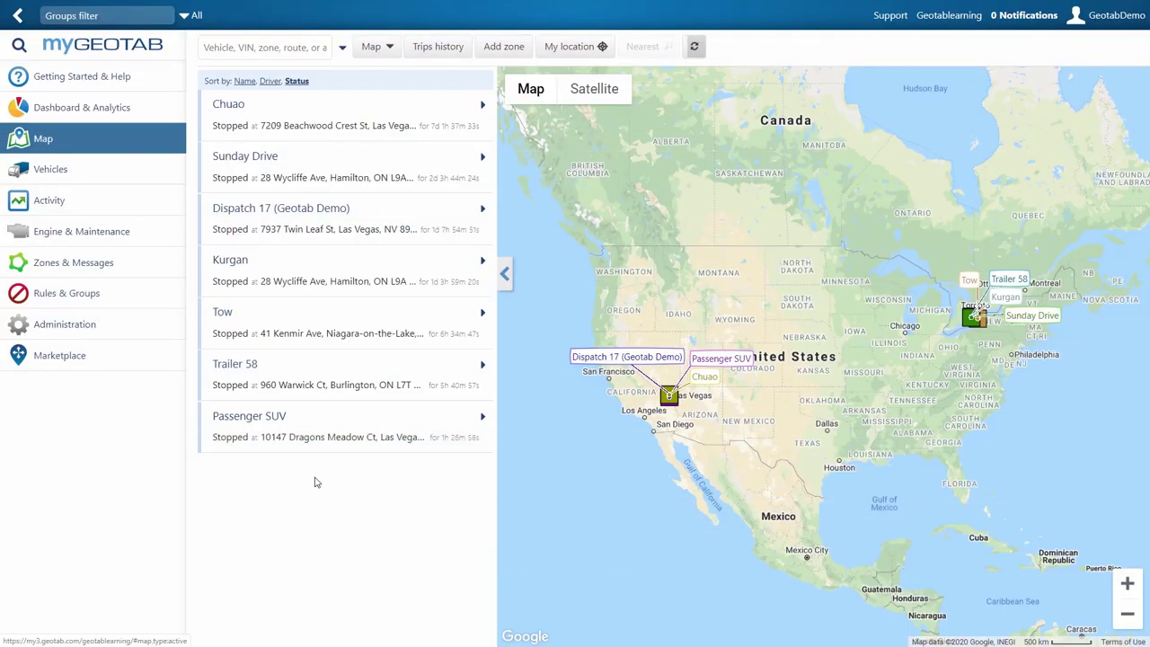
# - Start a new route and search for '2700 Bristol Circle, Oakville, ON' as a stop
pyautogui.click(113, 263)
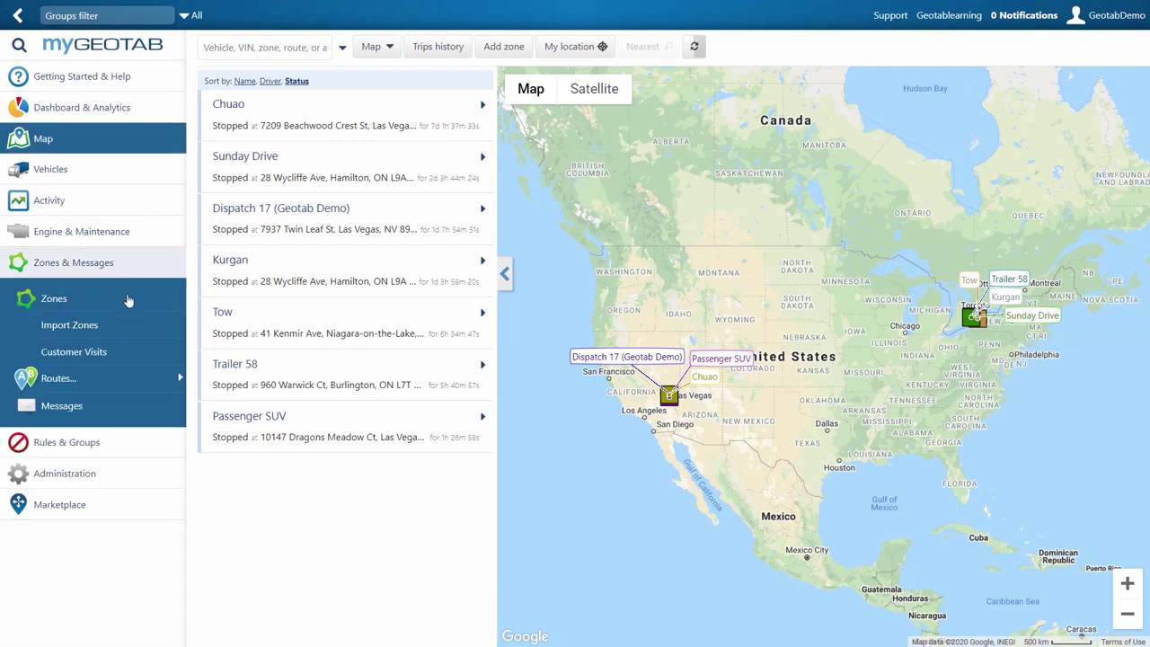
pyautogui.click(158, 381)
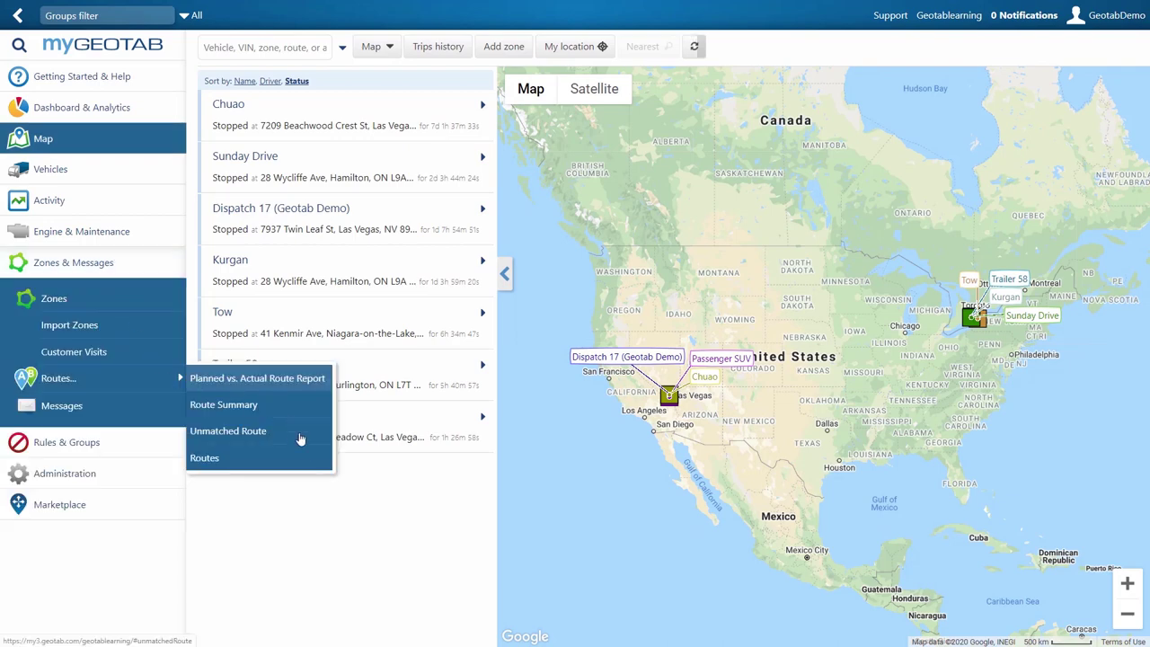
pyautogui.click(306, 457)
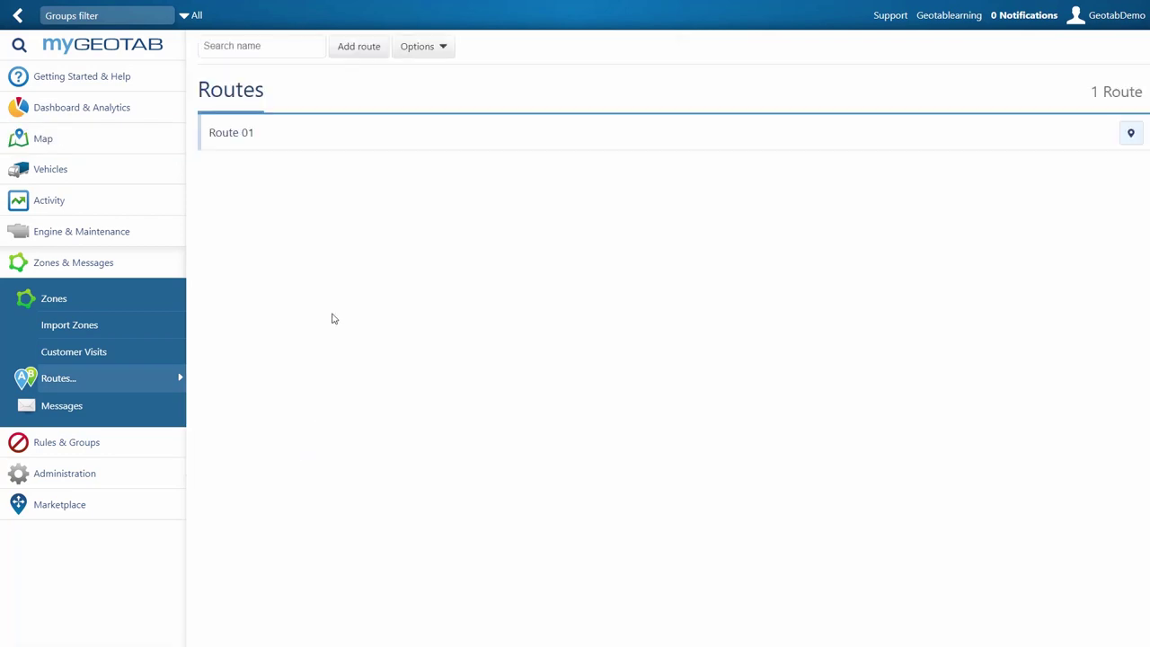
pyautogui.click(355, 50)
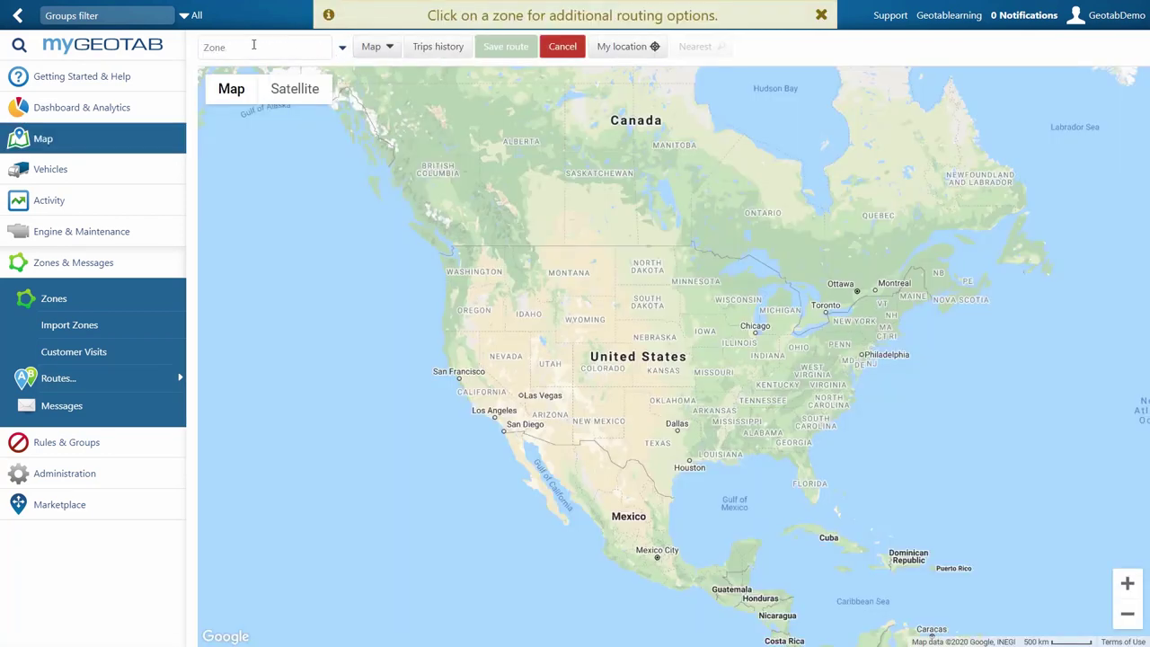
pyautogui.write('2')
pyautogui.write('700 bris')
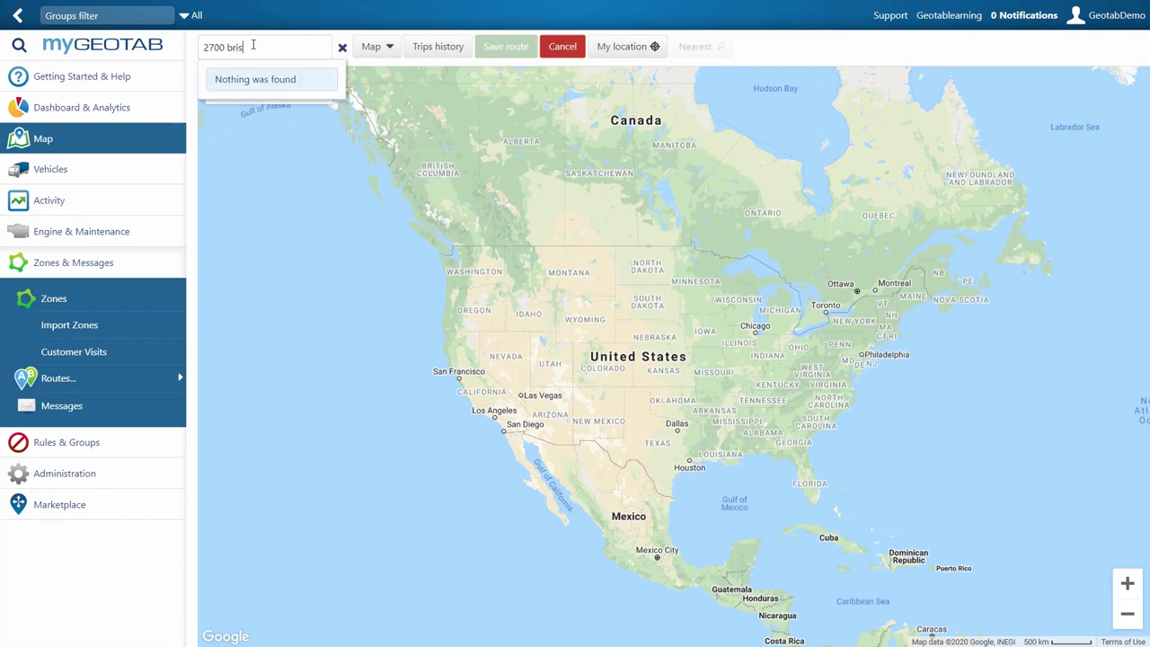
pyautogui.write('tol circle, ')
pyautogui.write('oakv')
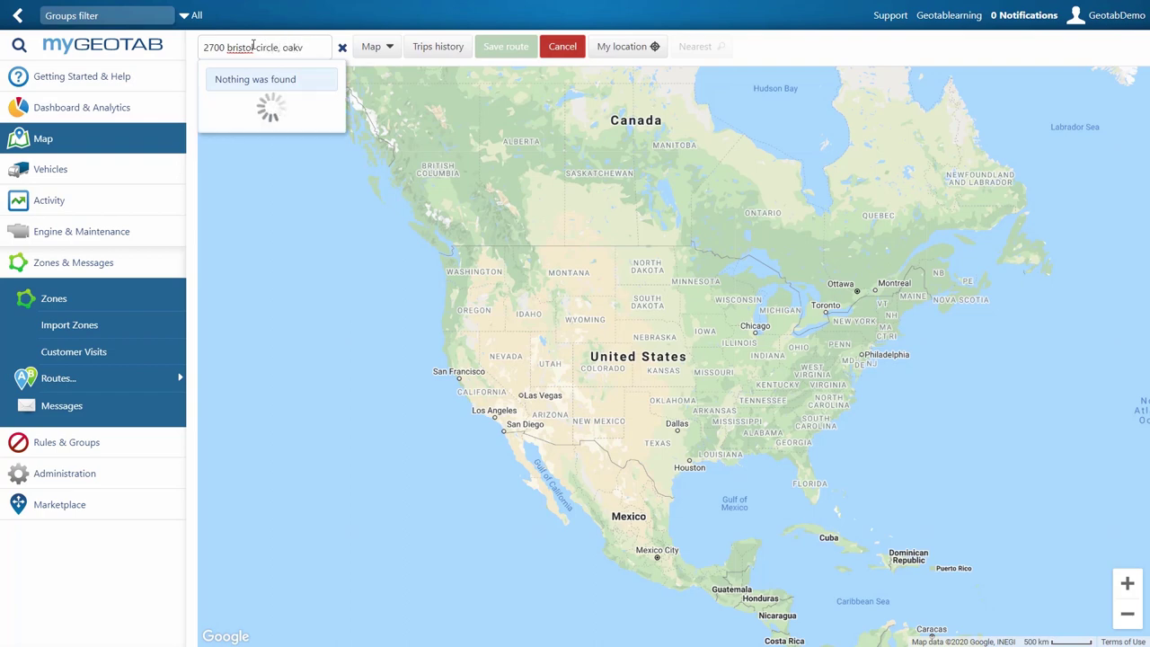
pyautogui.write('ille, o')
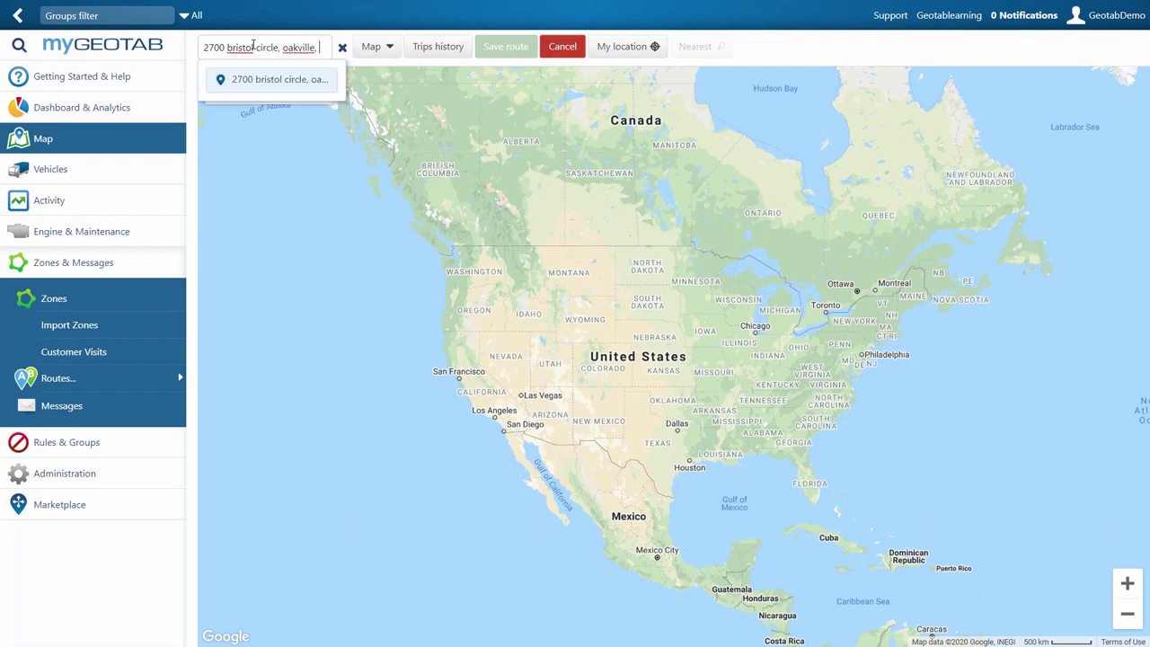
pyautogui.write('n')
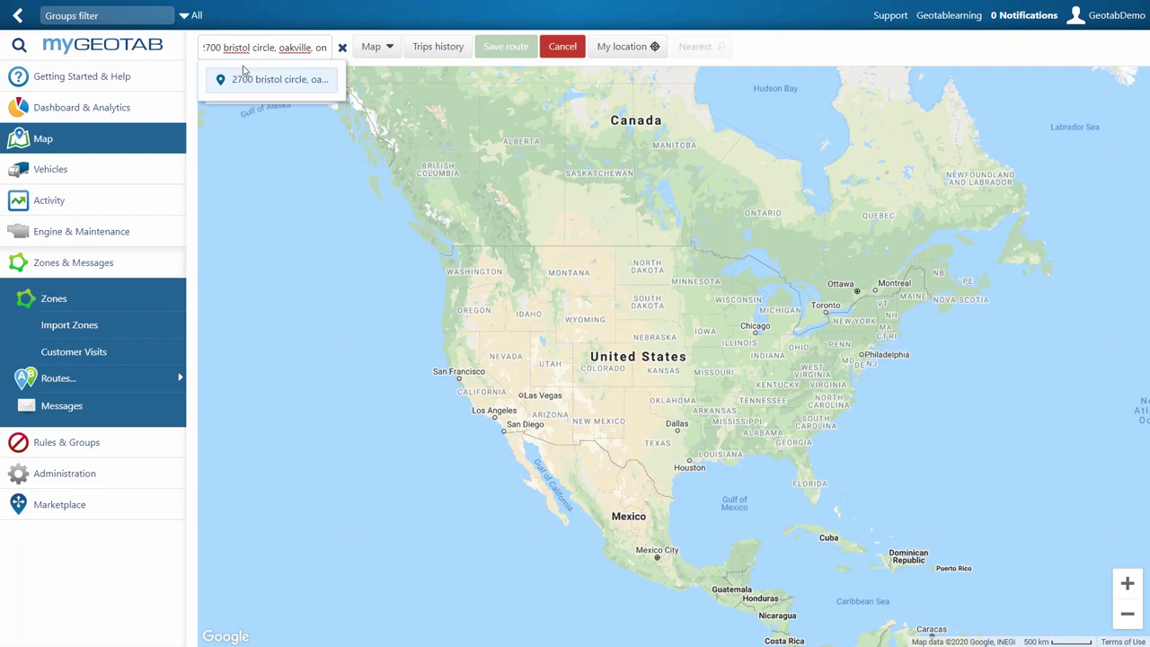
pyautogui.click(243, 81)
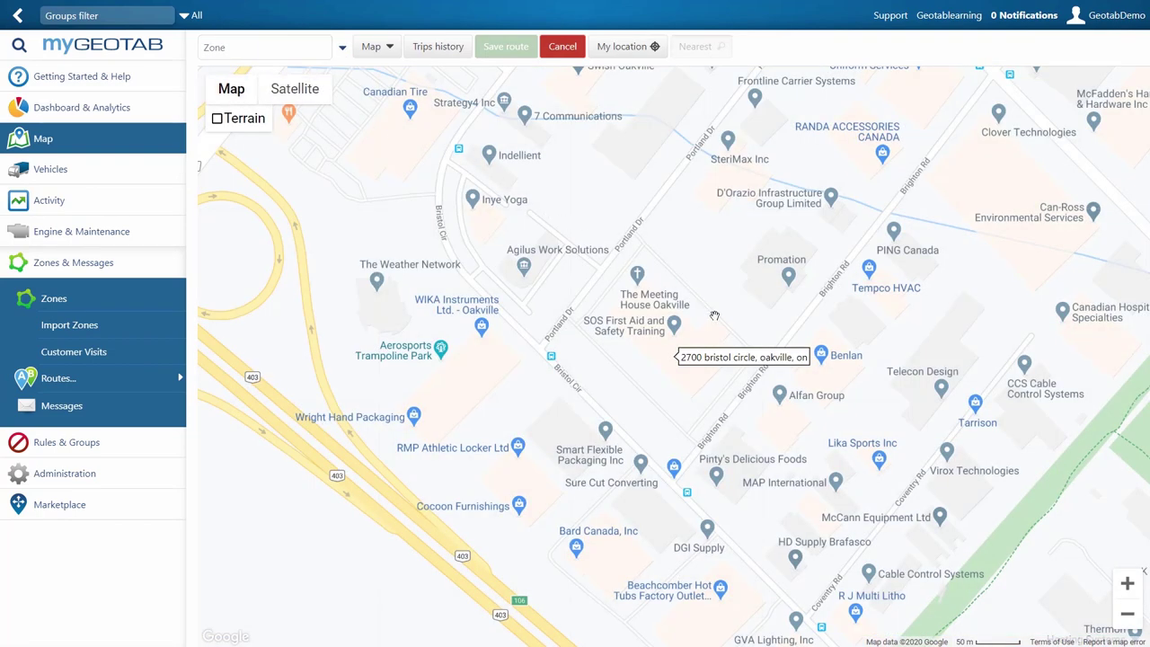
pyautogui.click(761, 362)
pyautogui.click(795, 395)
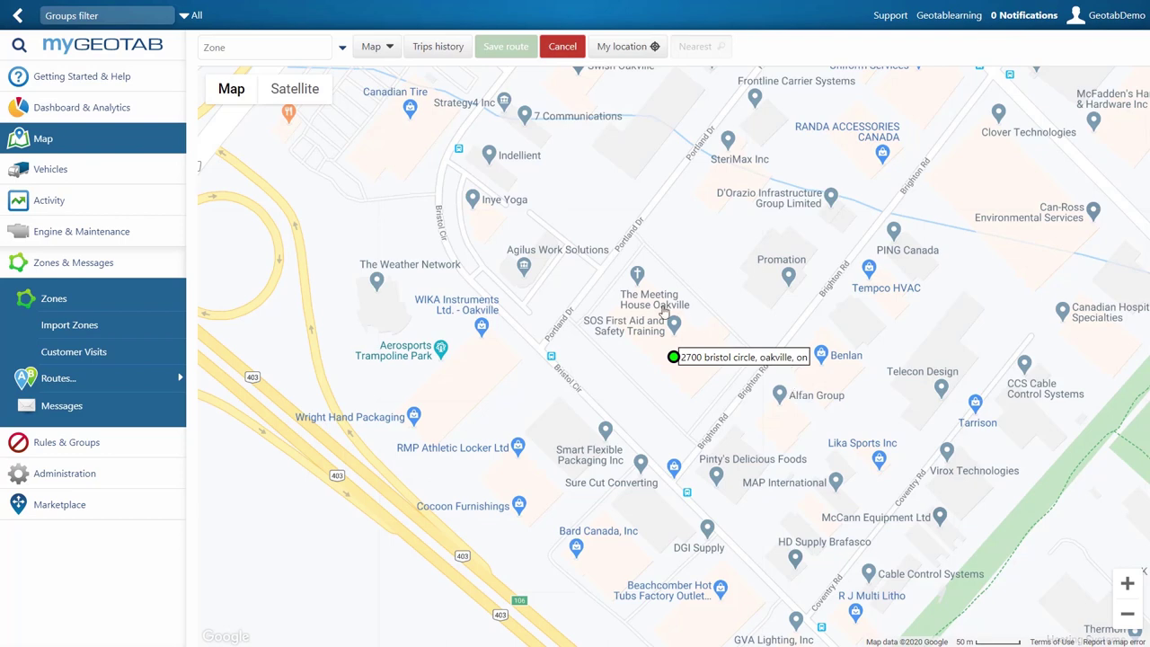
pyautogui.click(303, 54)
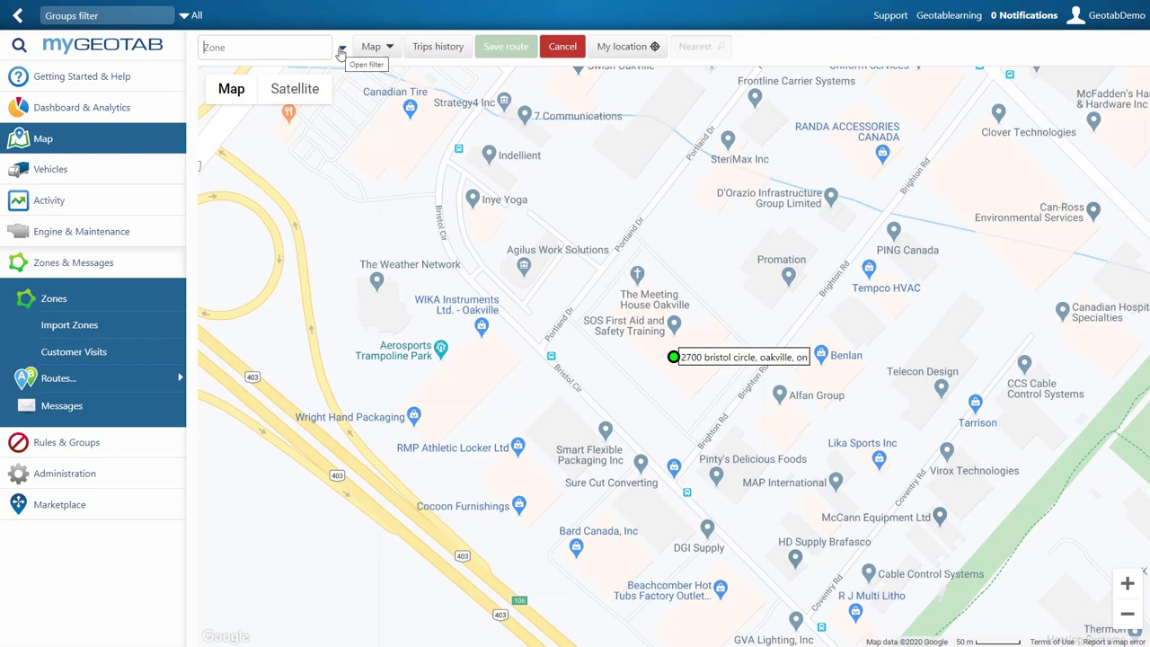
pyautogui.click(341, 49)
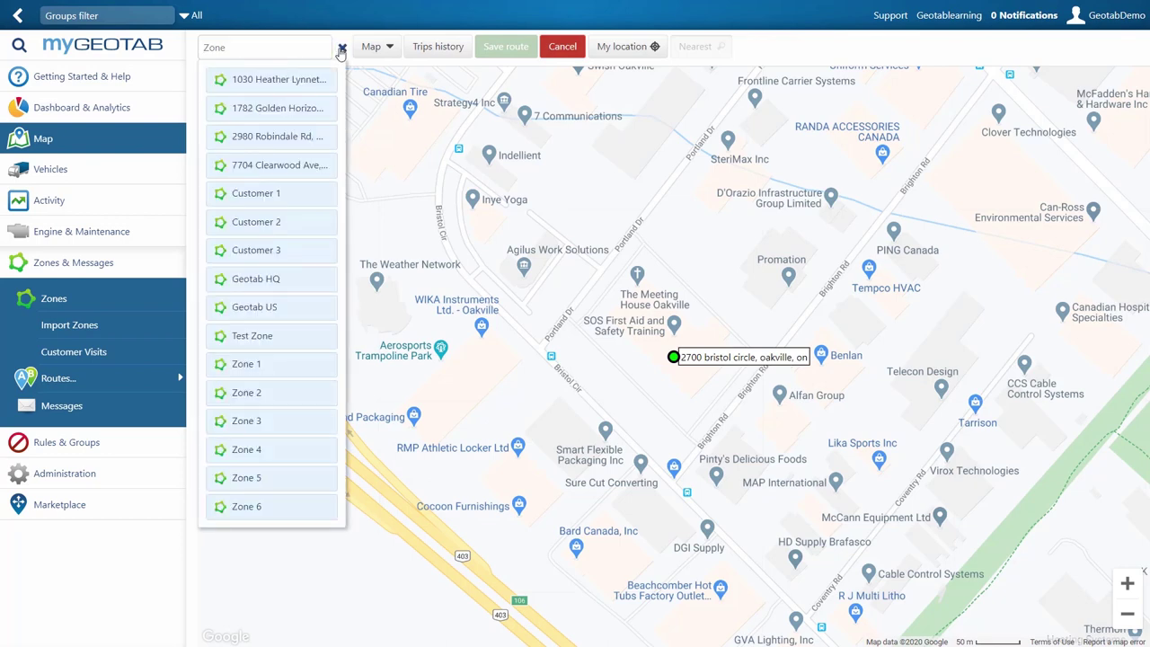
# - Add the Geotab HQ zone to the route as its second stop
pyautogui.click(333, 279)
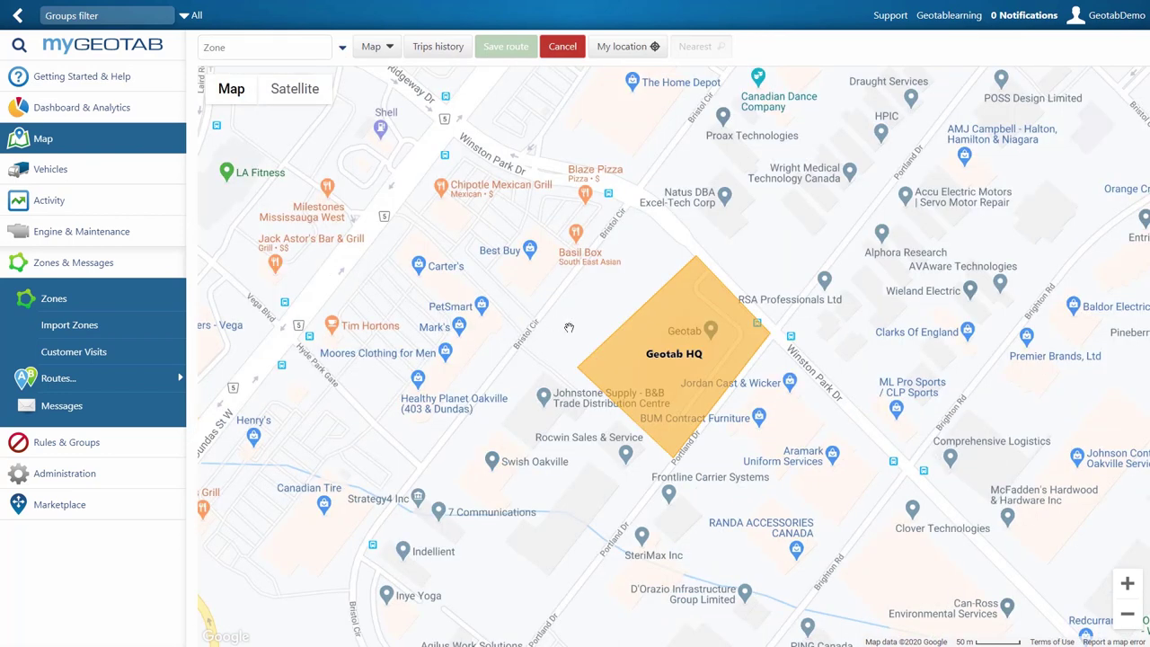
pyautogui.click(653, 348)
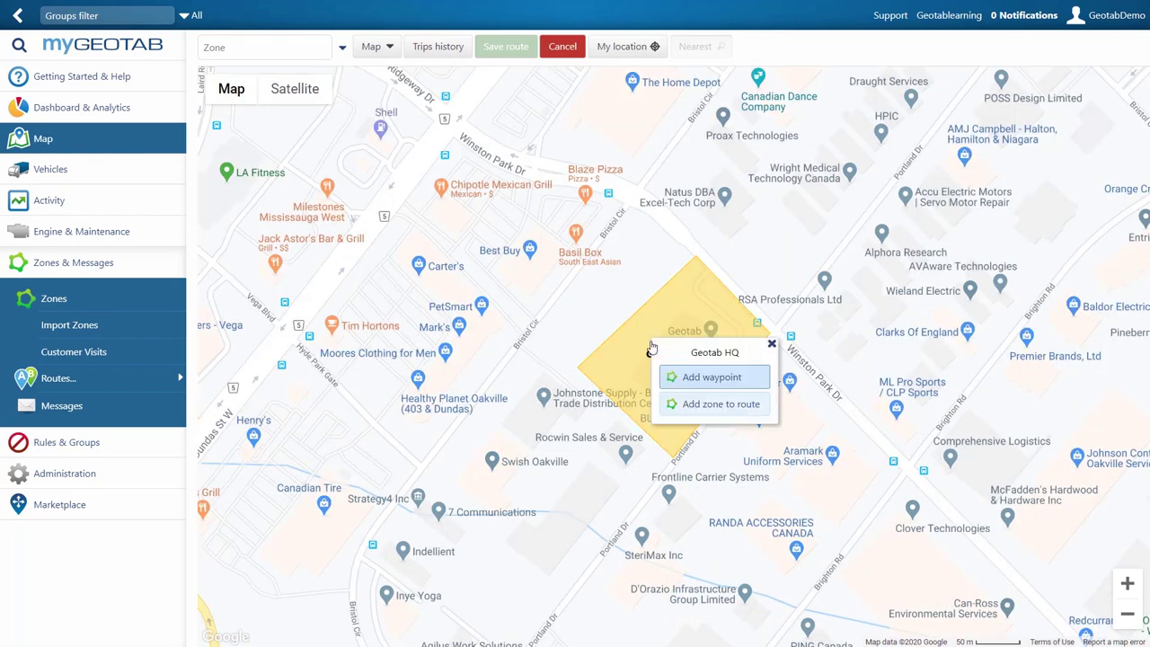
pyautogui.click(682, 406)
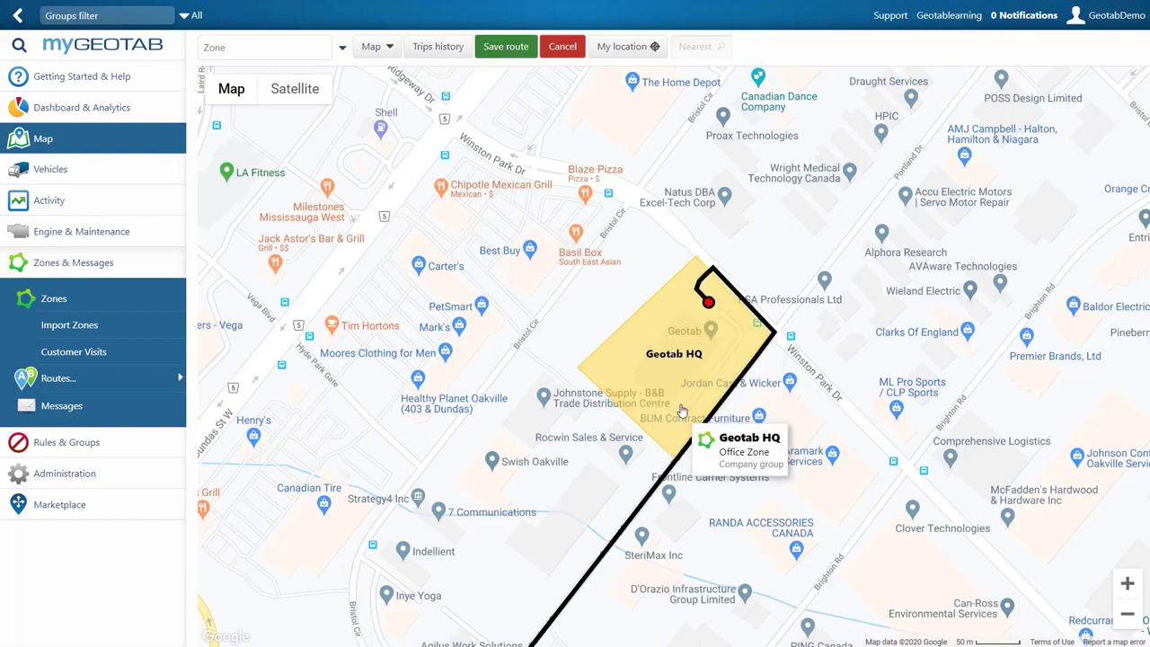
pyautogui.moveTo(586, 497); pyautogui.dragTo(654, 288)
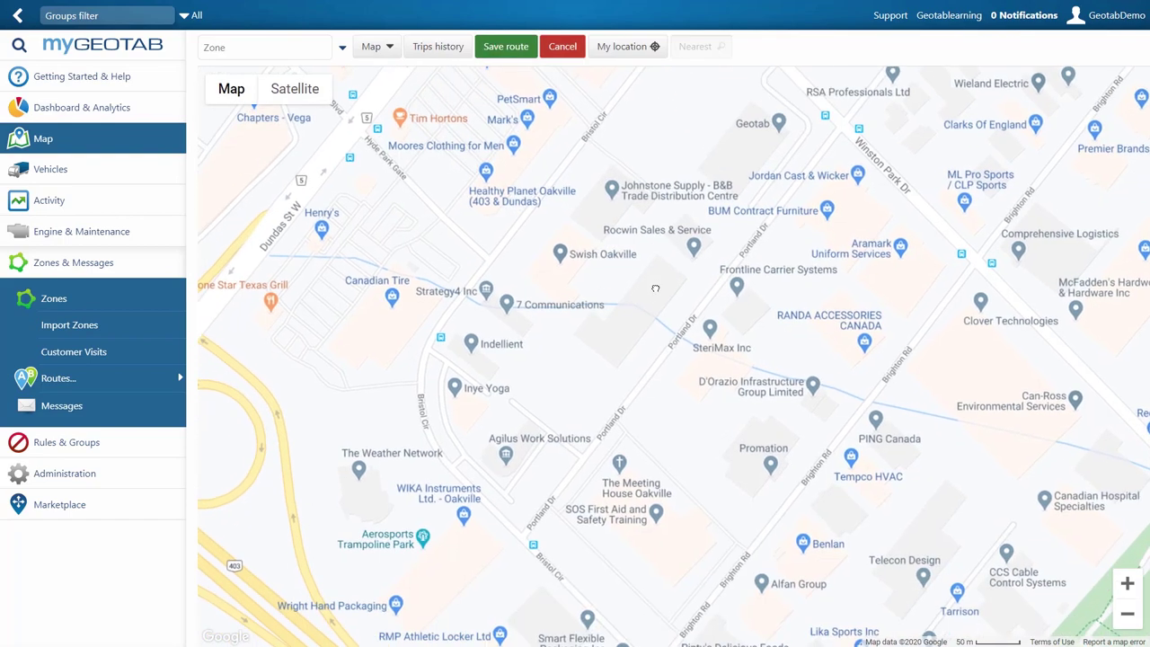
pyautogui.scroll(-1, 655, 288)
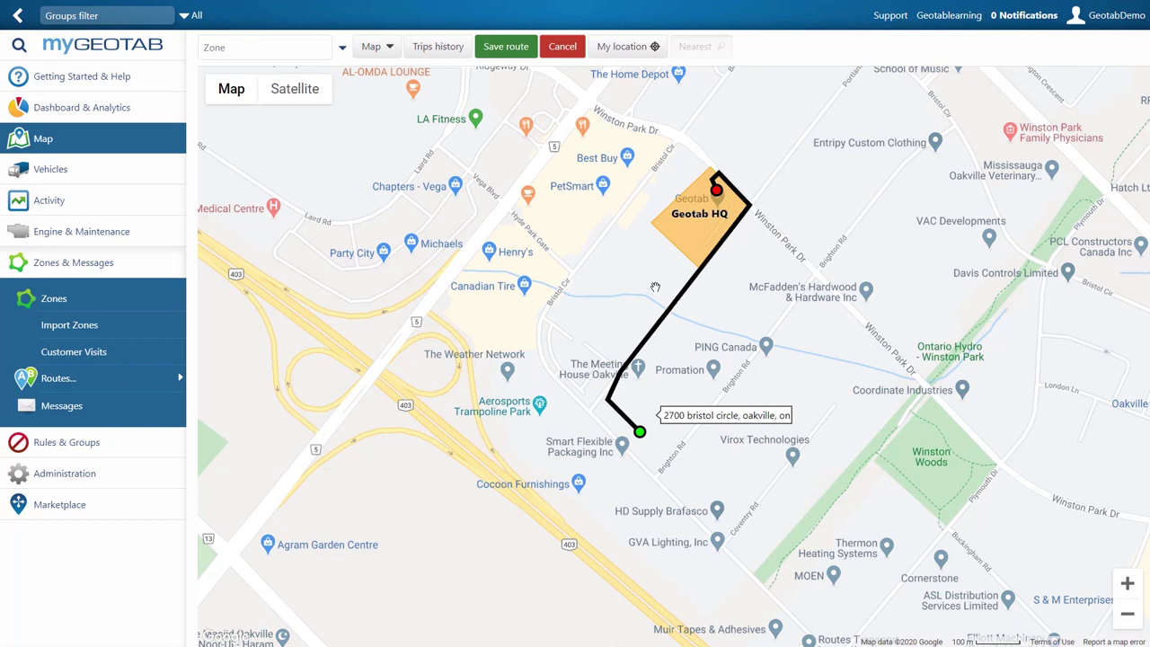
# - Add Coordinate Industries on Winston Park Dr as the next waypoint and close the leftover popups
pyautogui.click(918, 391)
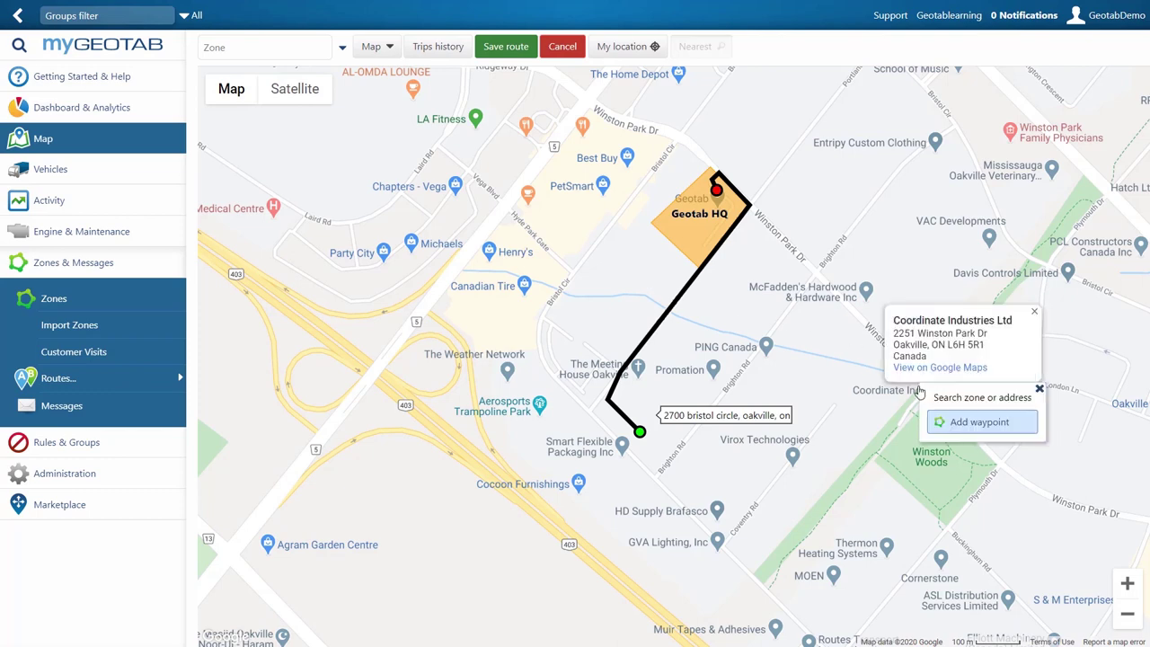
pyautogui.click(947, 423)
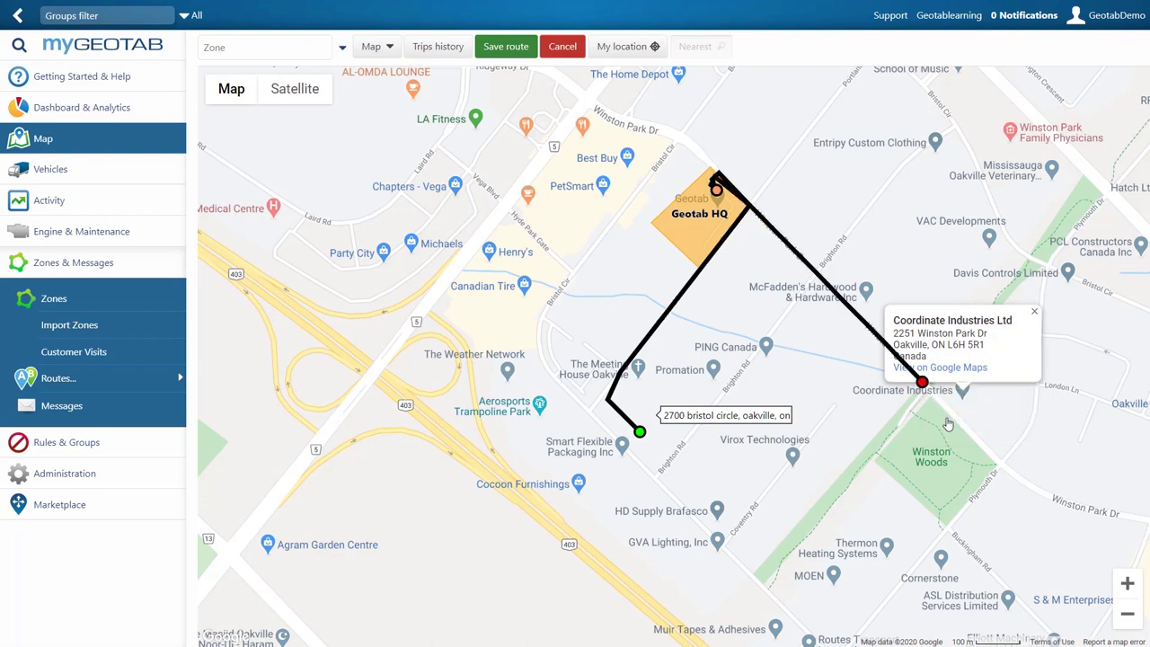
pyautogui.click(1034, 312)
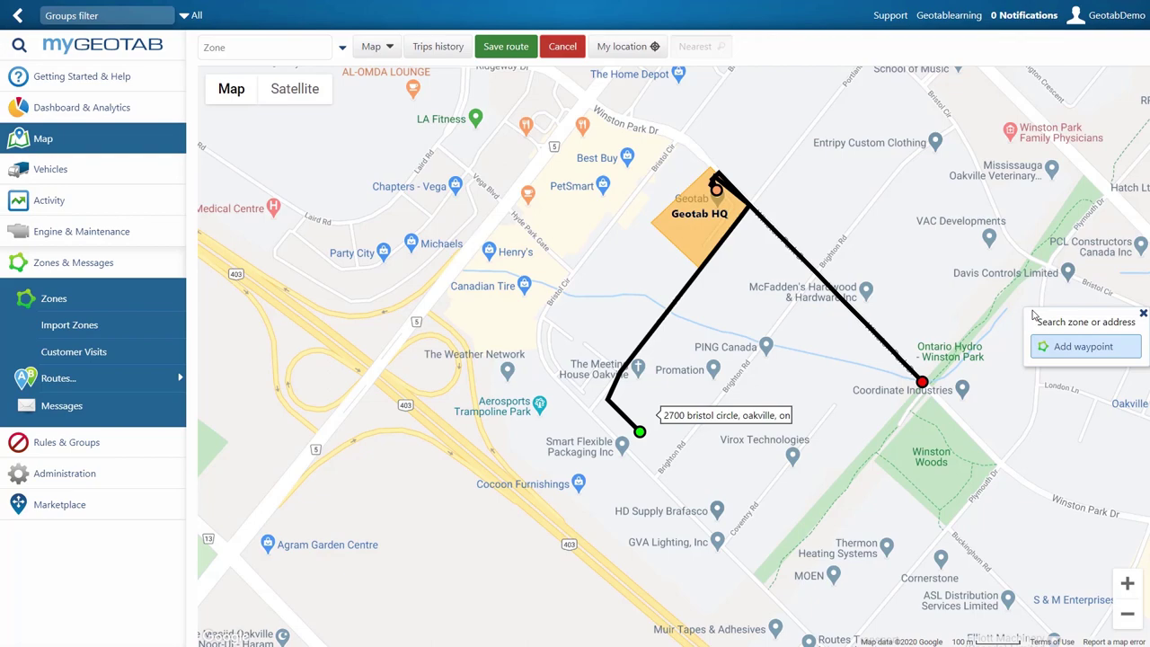
pyautogui.click(589, 196)
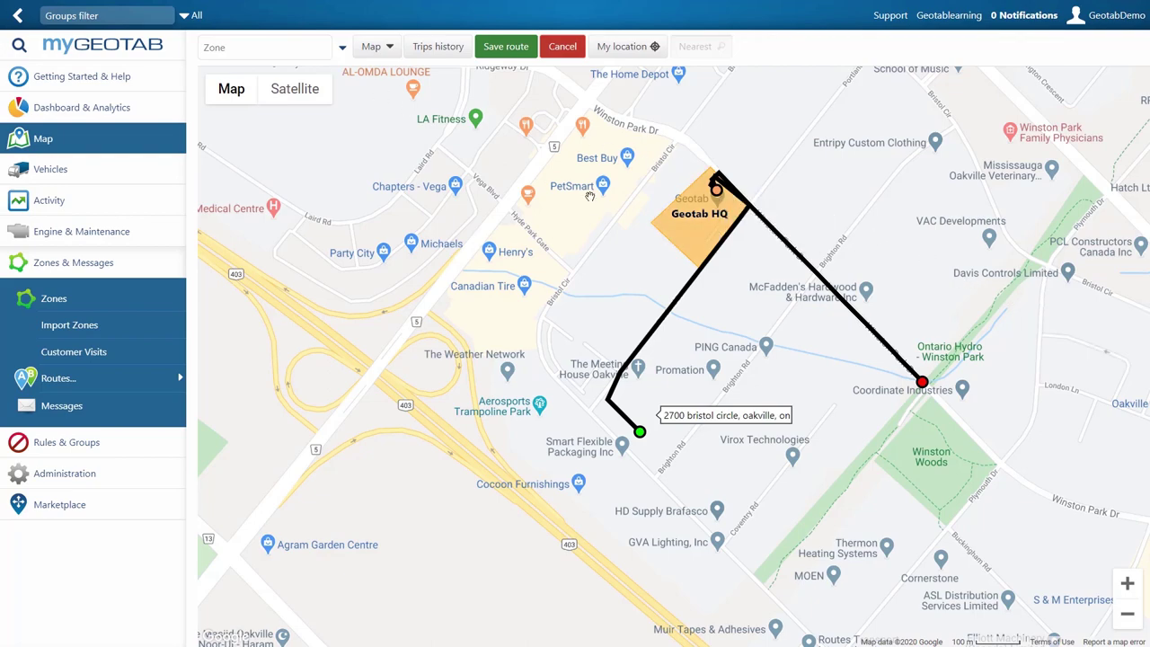
# - Add the Customer 1, Customer 2 and Customer 3 zones to the route
pyautogui.click(265, 47)
pyautogui.click(260, 193)
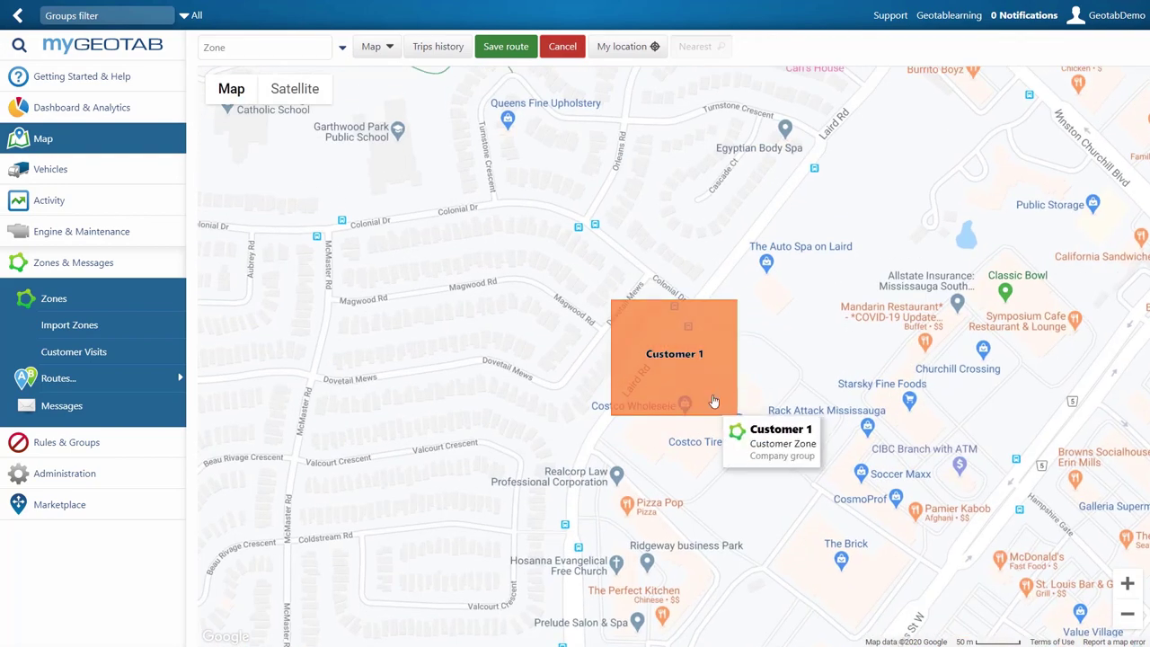
pyautogui.click(713, 400)
pyautogui.click(765, 452)
pyautogui.click(270, 47)
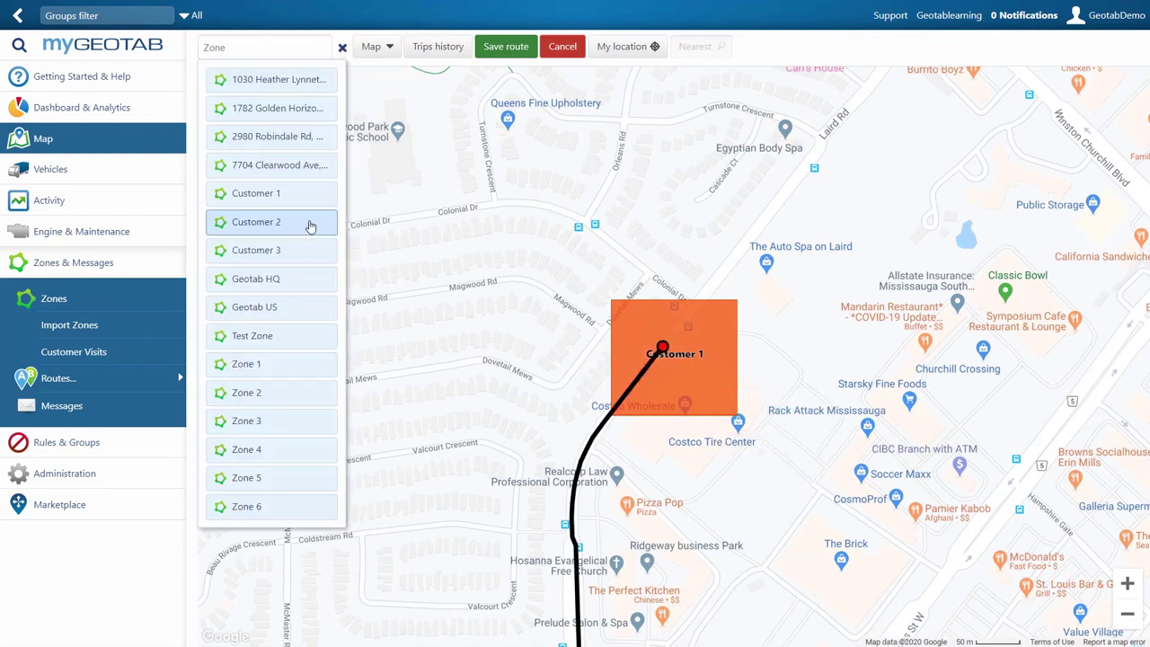
pyautogui.click(310, 225)
pyautogui.click(730, 402)
pyautogui.click(766, 452)
pyautogui.click(344, 52)
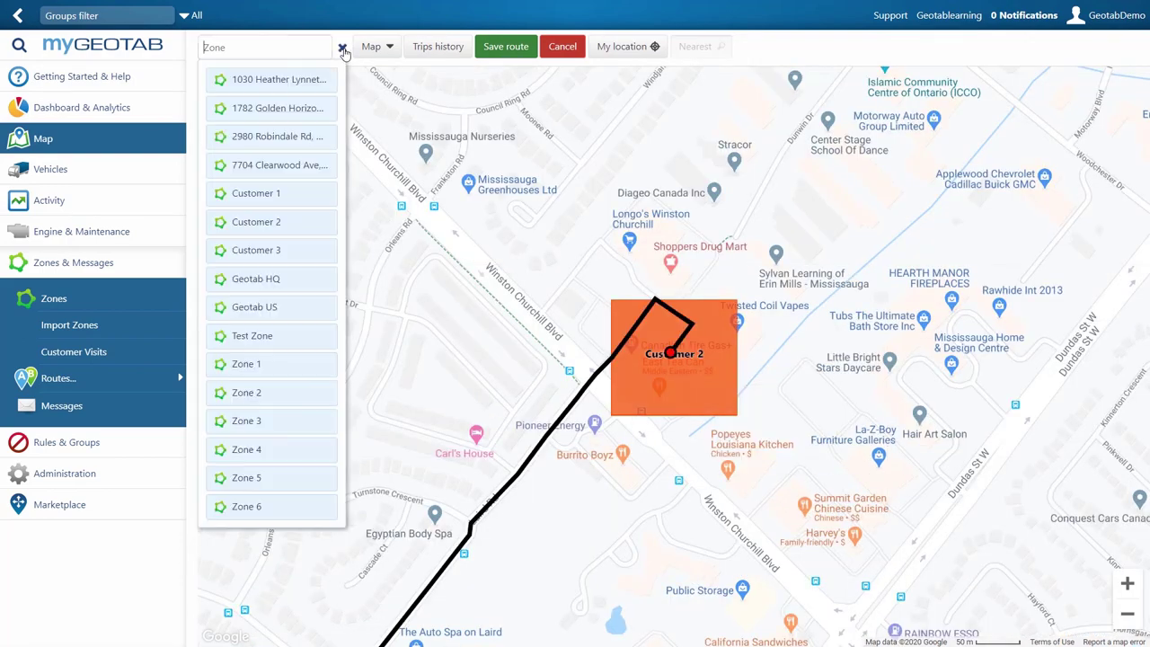
pyautogui.click(261, 250)
pyautogui.click(680, 386)
pyautogui.click(739, 441)
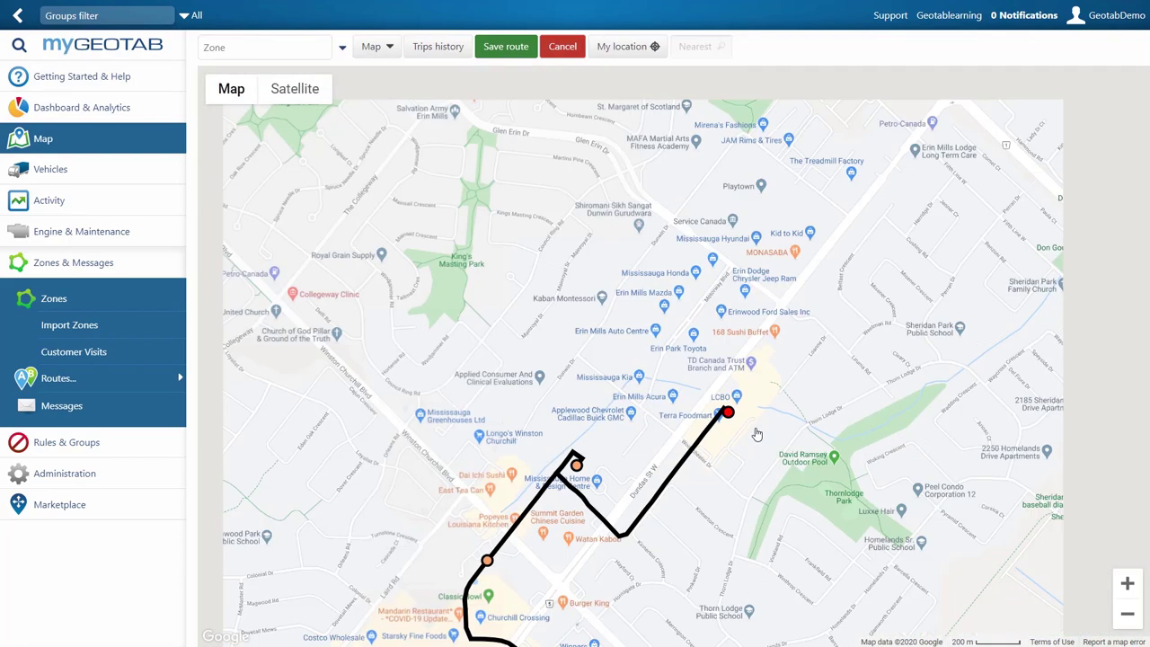
# - Add Winners on Winston Churchill Blvd as the final waypoint
pyautogui.click(603, 281)
pyautogui.click(648, 311)
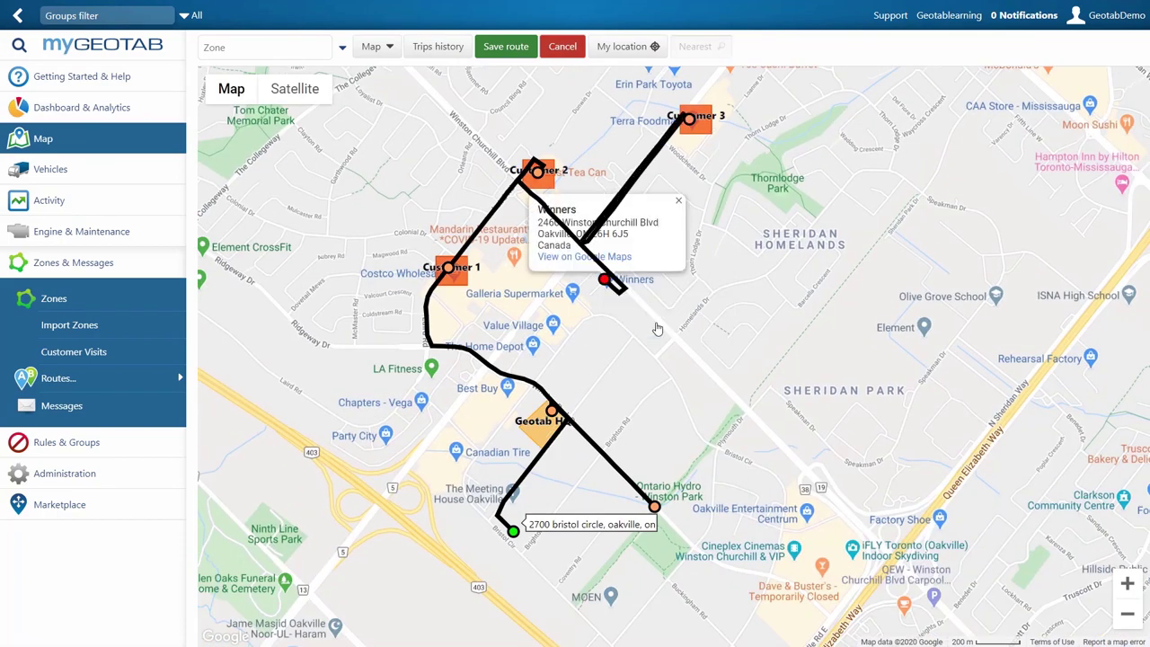
pyautogui.click(676, 206)
pyautogui.click(662, 197)
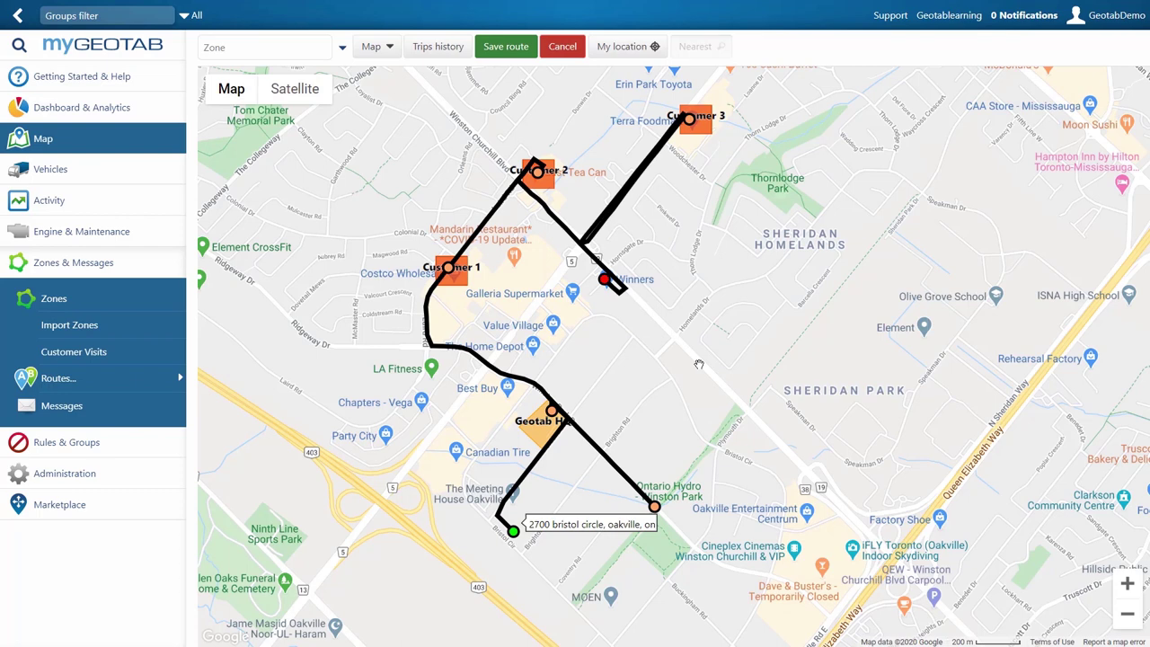
# - Name the route 'Route 02' with the comment 'Test Route'
pyautogui.click(506, 50)
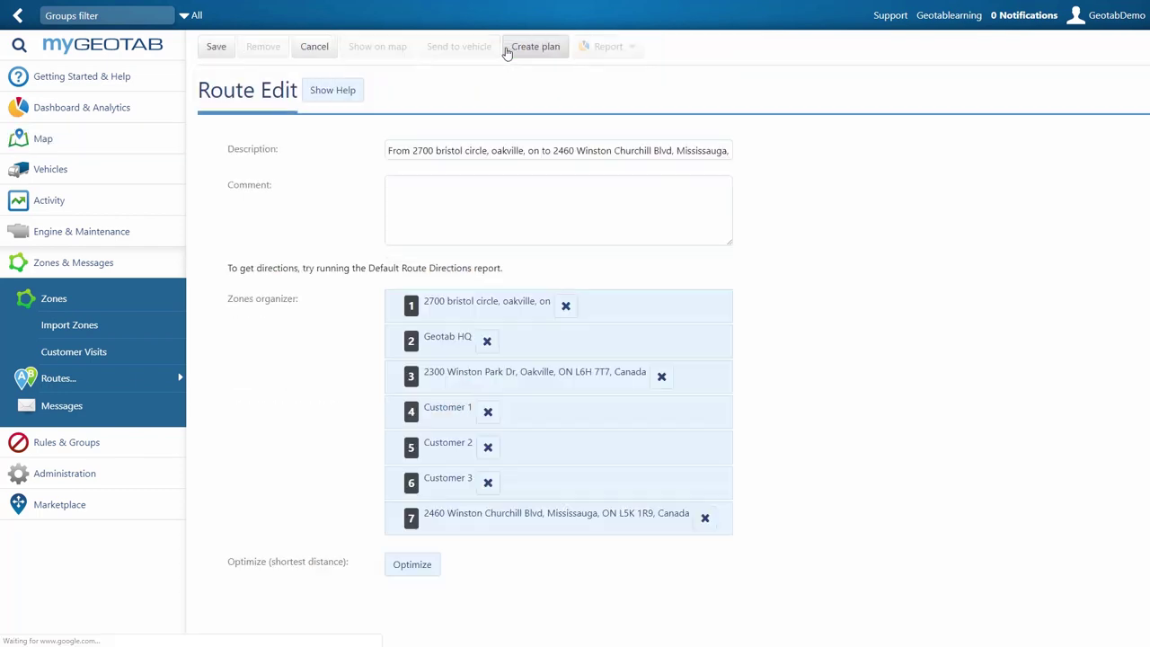
pyautogui.doubleClick(518, 151)
pyautogui.click(517, 153)
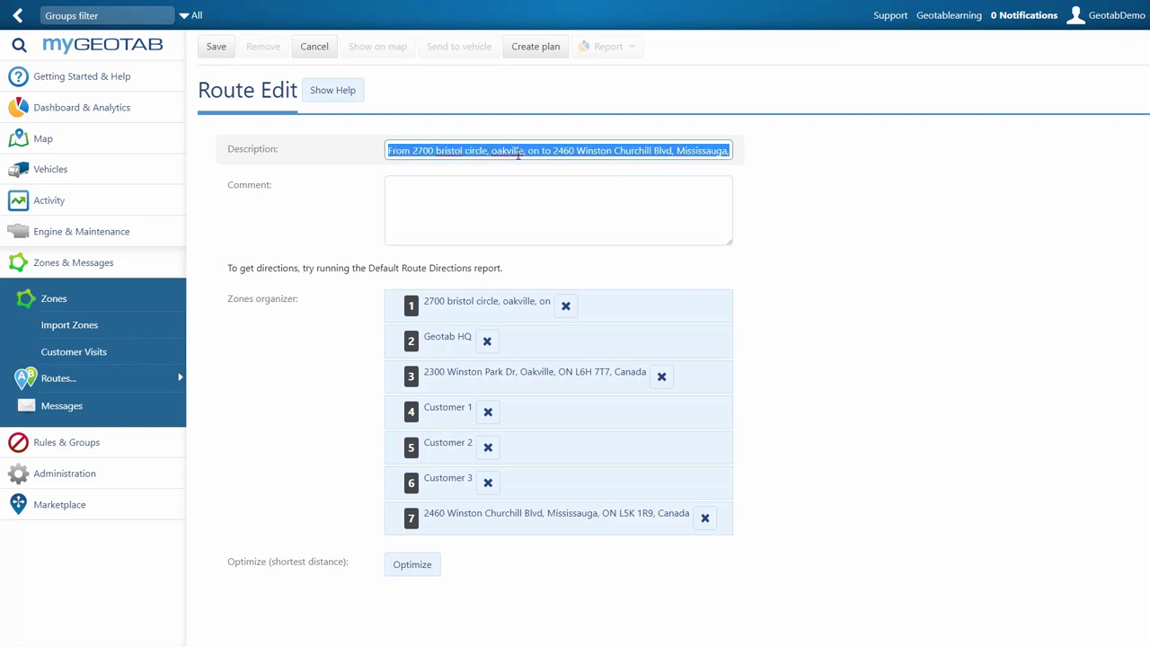
pyautogui.write('Ro')
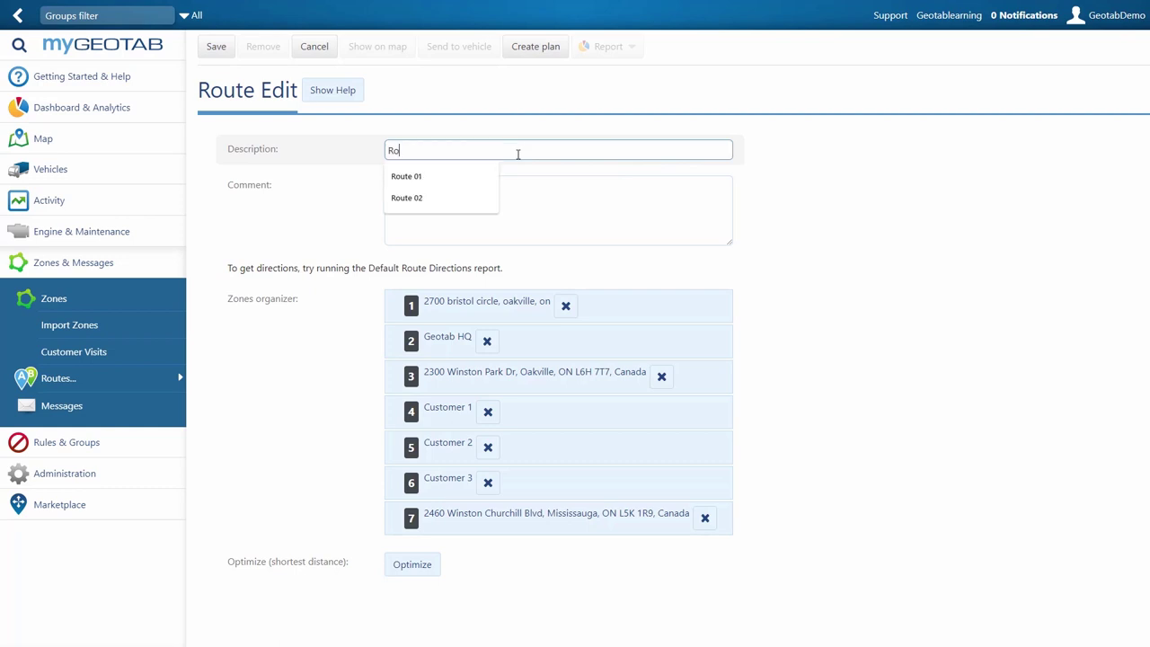
pyautogui.write('ute 0')
pyautogui.write('2')
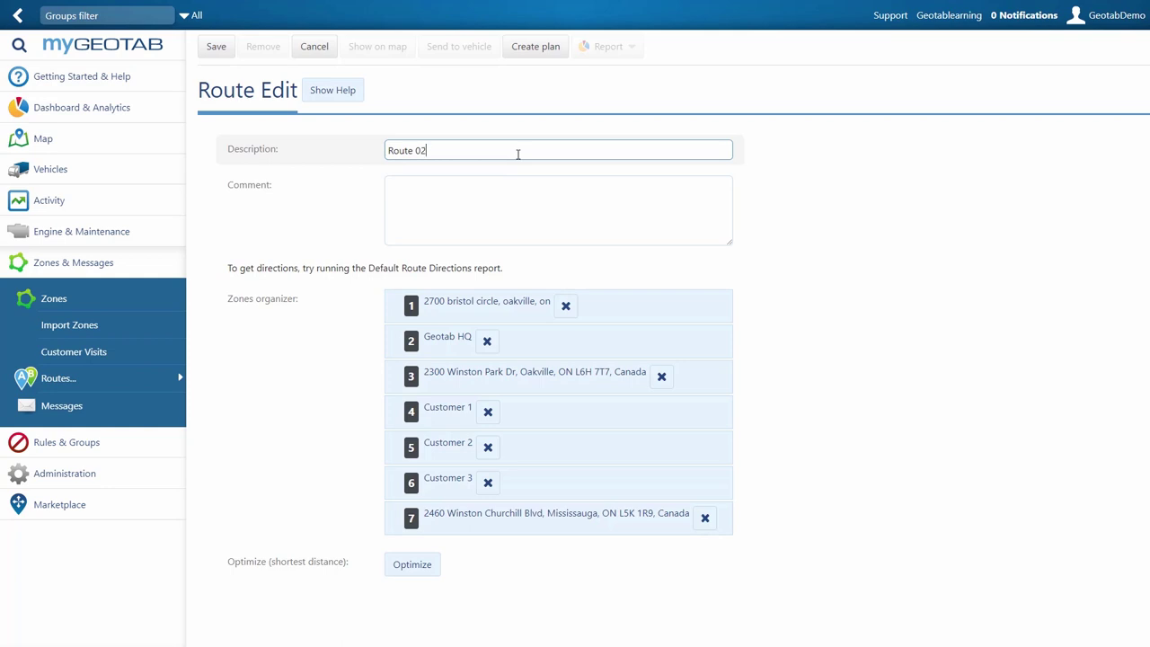
pyautogui.click(516, 195)
pyautogui.write('Te')
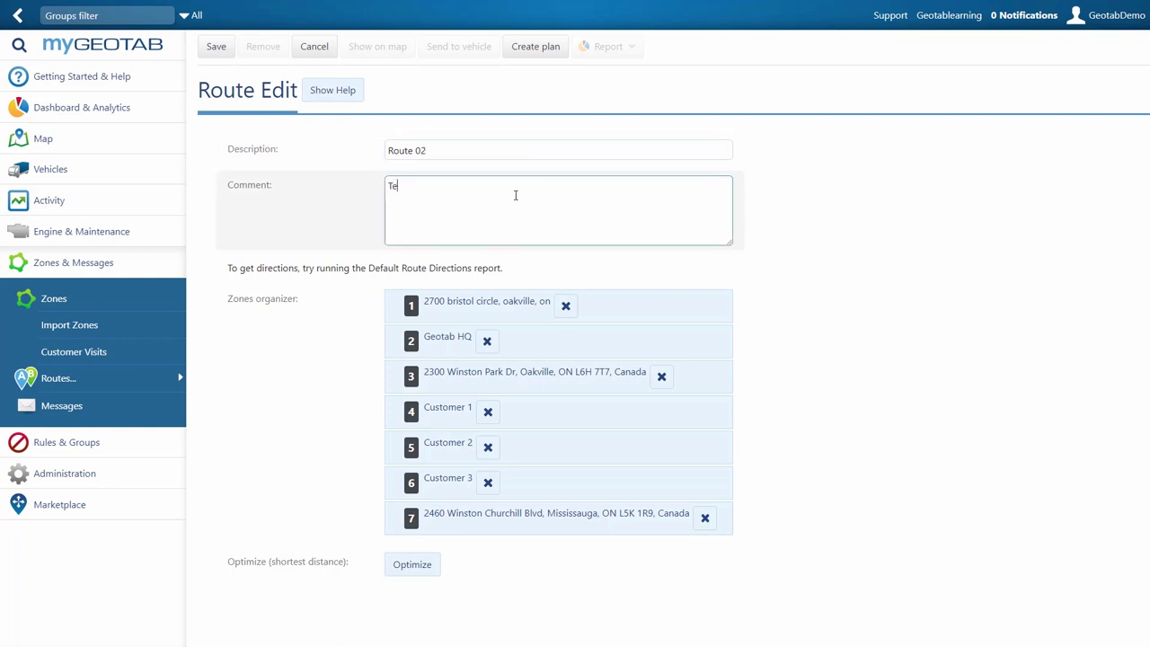
pyautogui.write('st Route')
# - Optimize the stop order, move Geotab HQ to fifth, and save
pyautogui.click(422, 564)
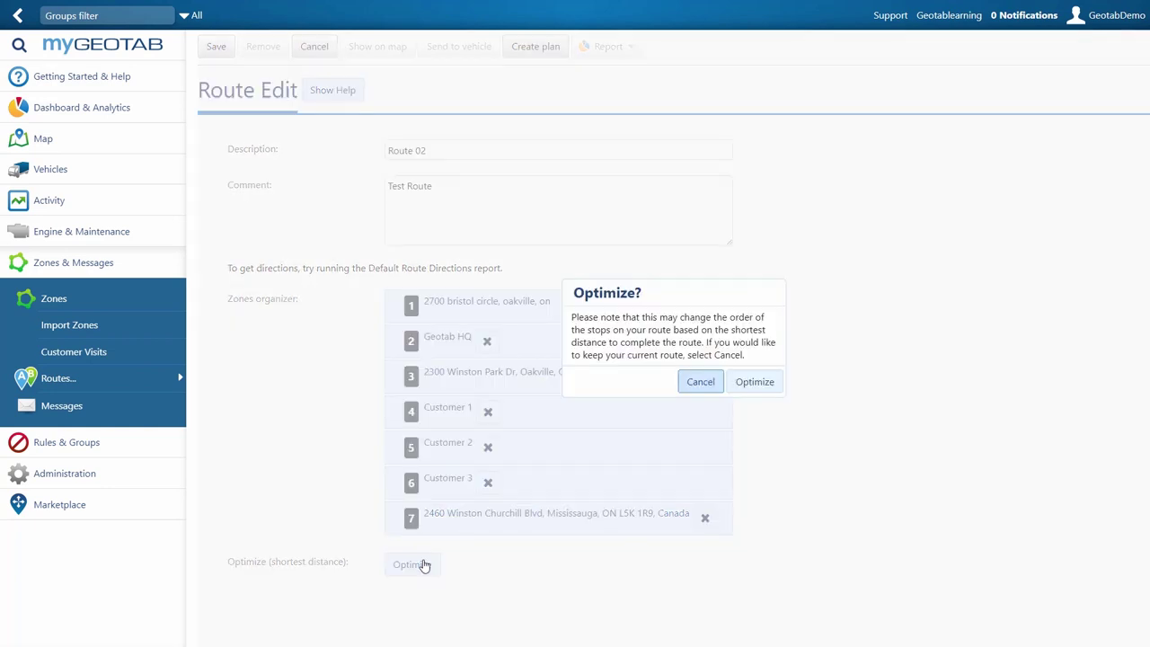
pyautogui.click(747, 381)
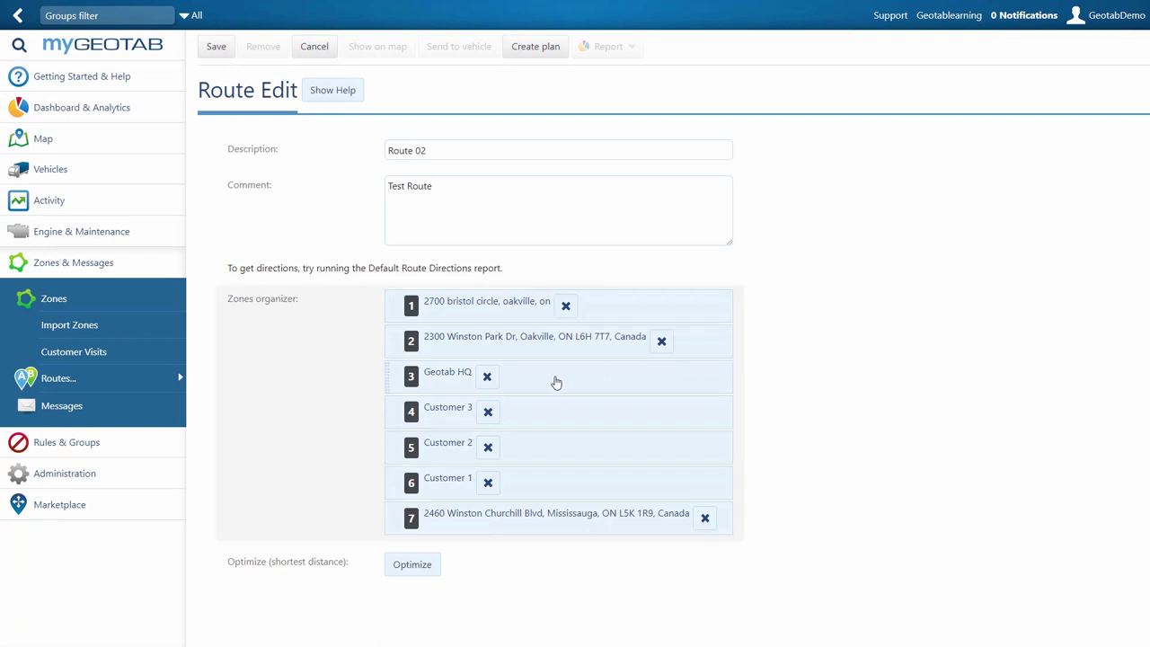
pyautogui.moveTo(554, 380); pyautogui.dragTo(559, 415)
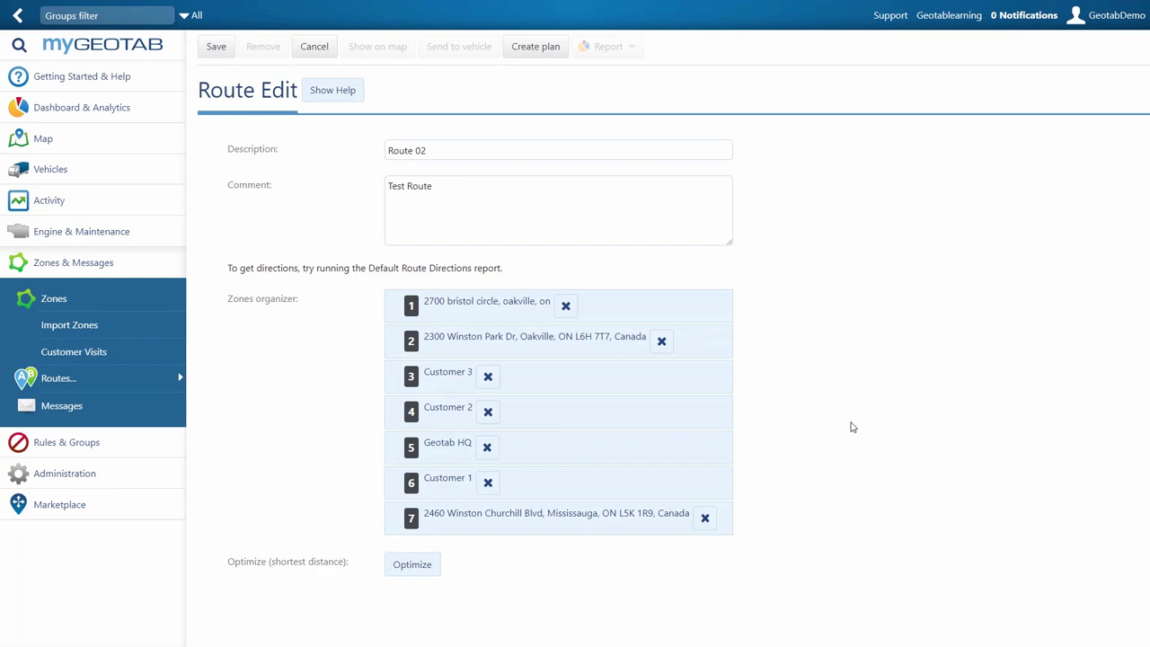
pyautogui.click(231, 49)
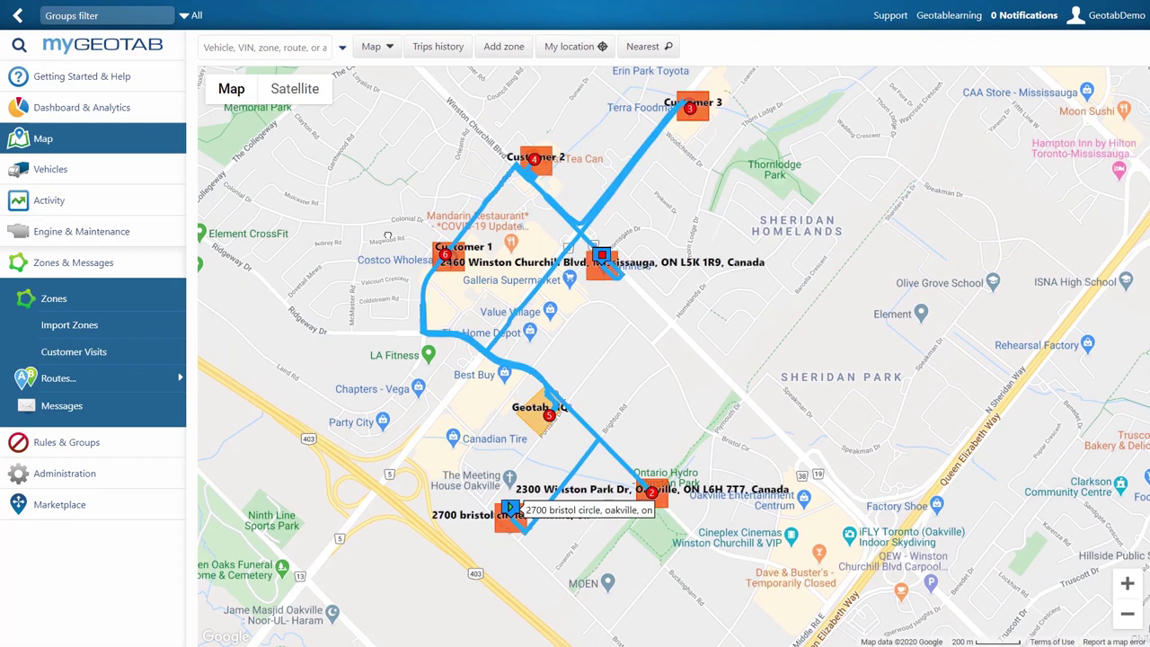
pyautogui.moveTo(58, 378)
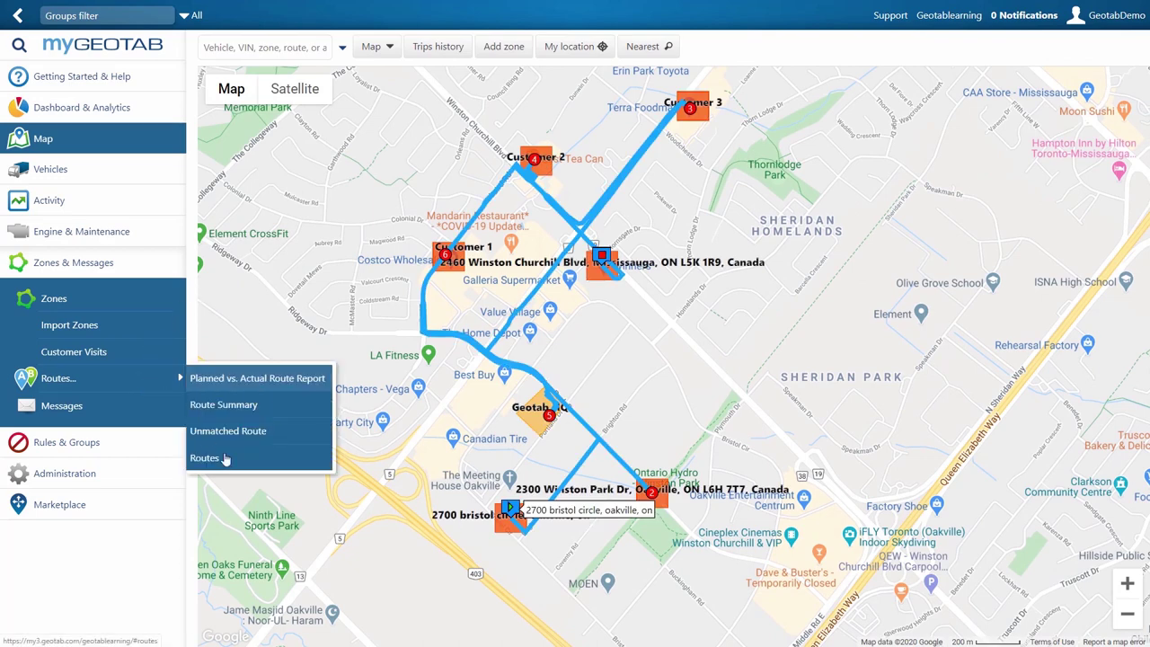
# - Create a plan for Route 02 using Trailer 58 with start date 04/01/20
pyautogui.click(224, 459)
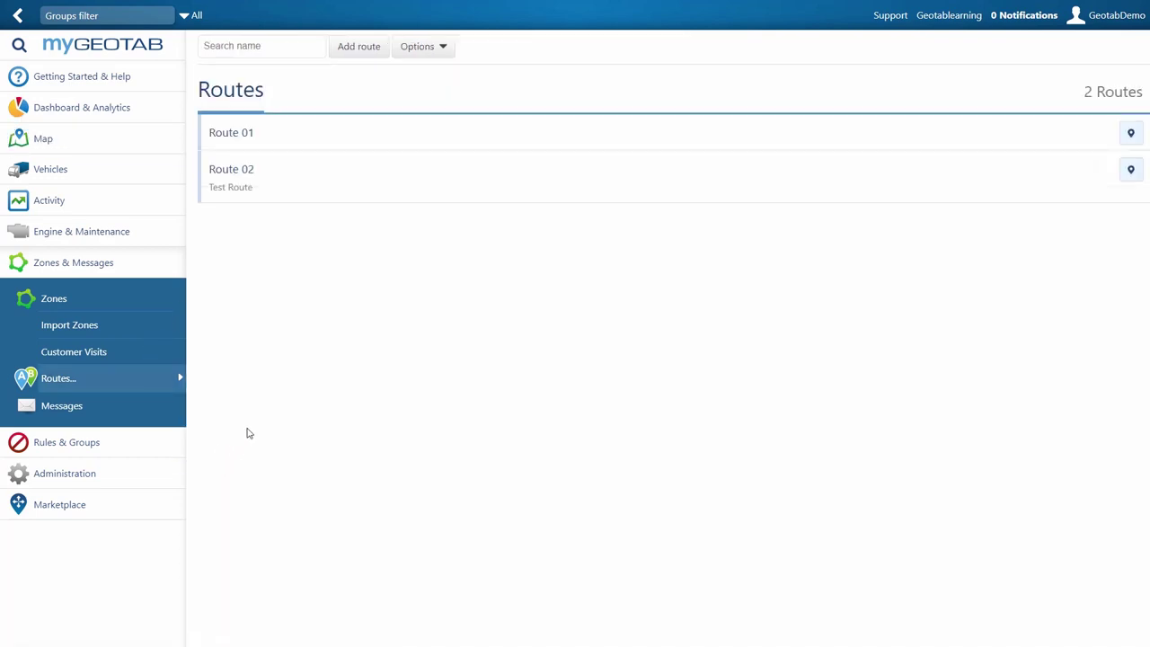
pyautogui.click(239, 185)
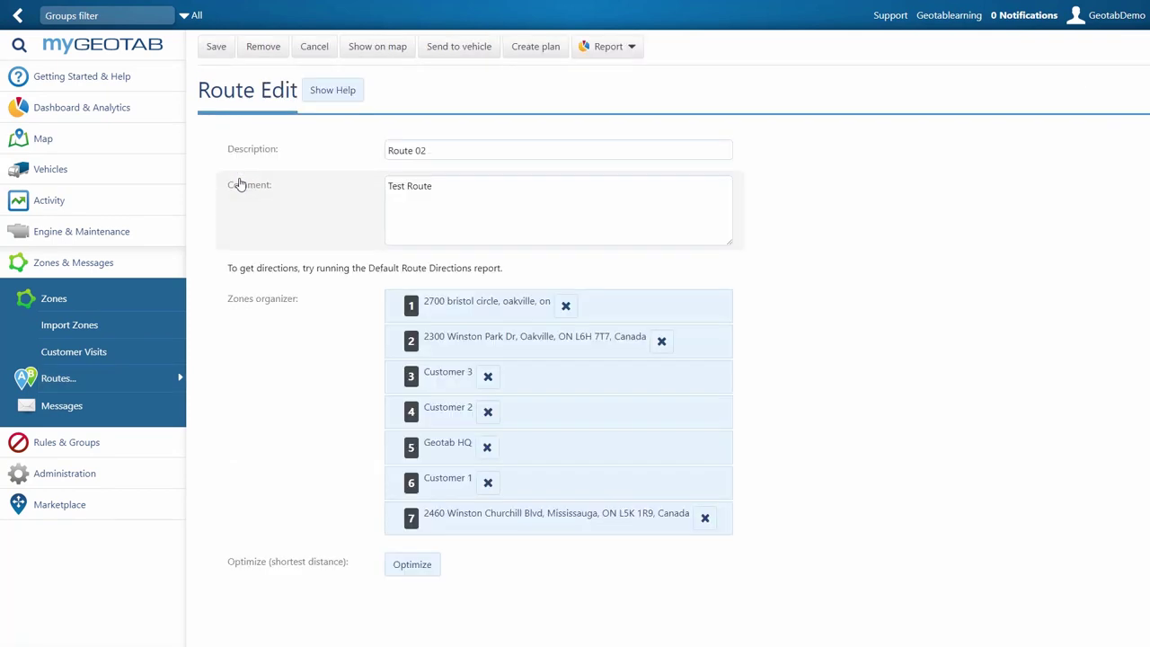
pyautogui.click(535, 47)
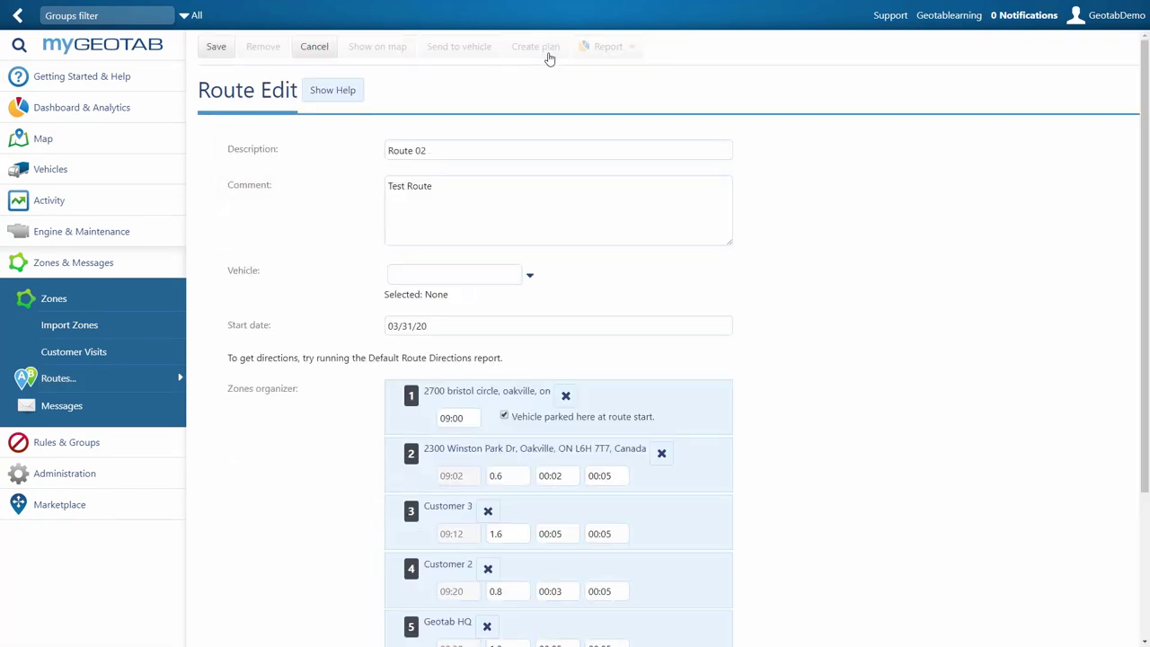
pyautogui.click(530, 276)
pyautogui.click(485, 533)
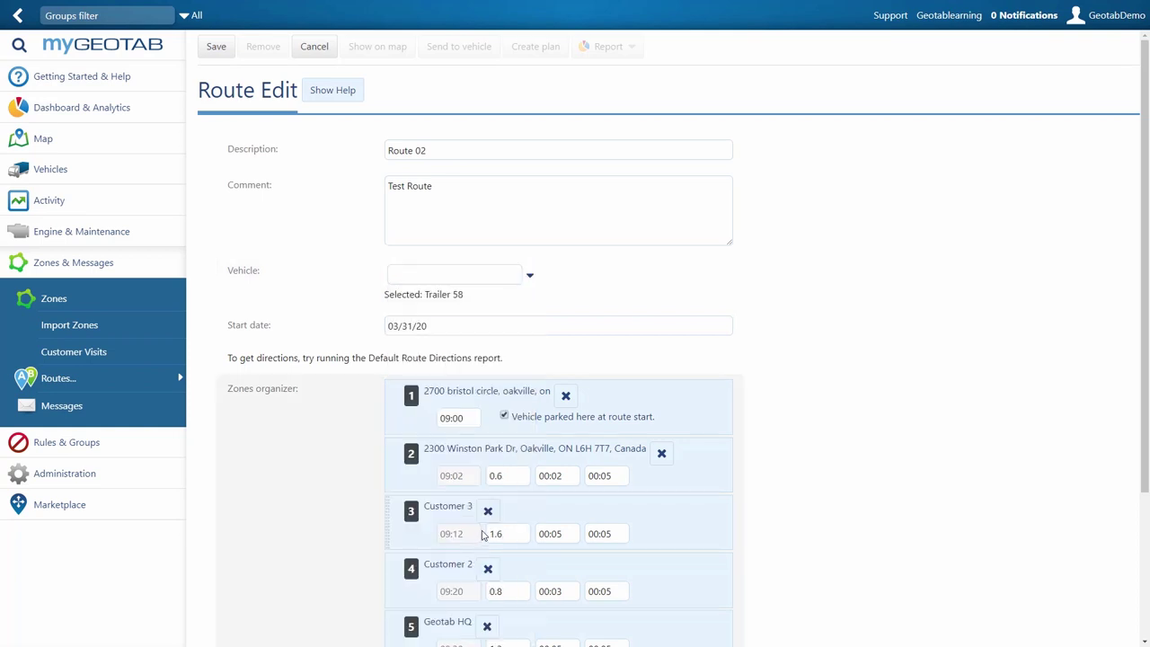
pyautogui.click(451, 325)
pyautogui.click(483, 518)
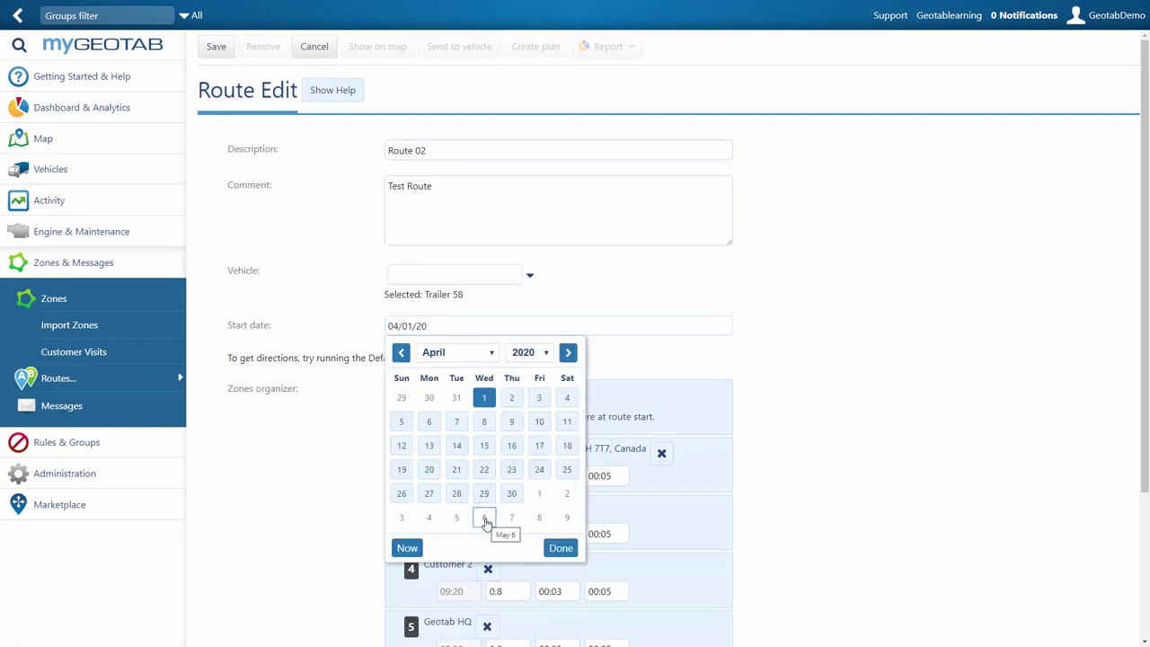
pyautogui.click(558, 548)
# - Re-optimize the planned stop order and save the plan
pyautogui.scroll(-2, 772, 521)
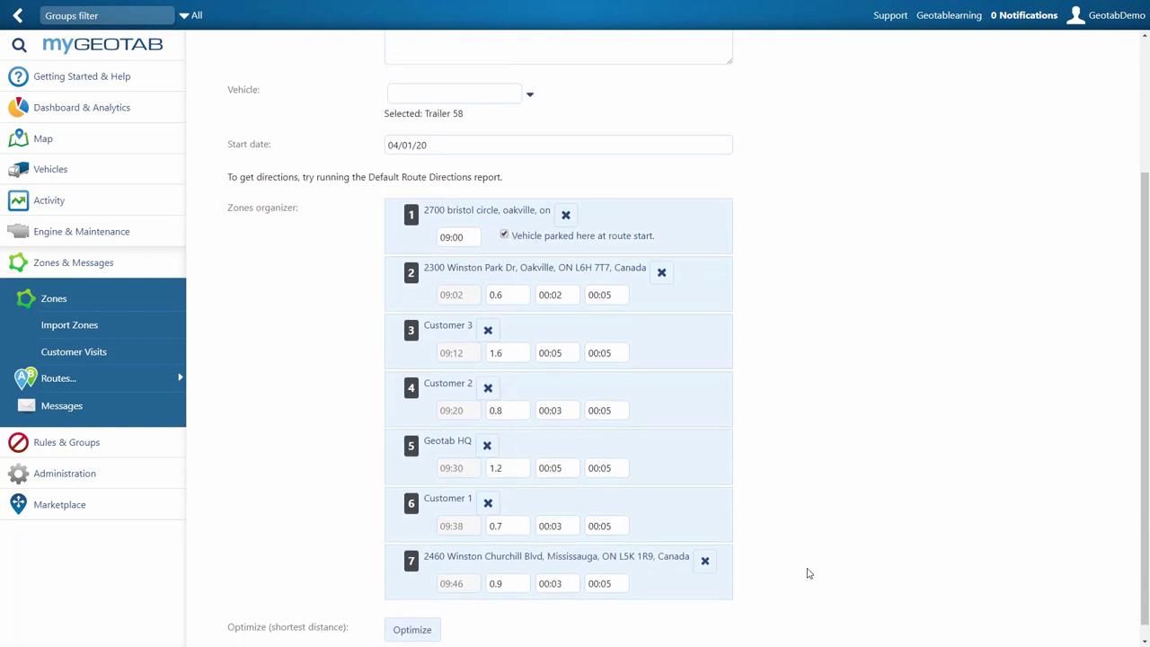
pyautogui.scroll(-1, 807, 572)
pyautogui.click(413, 614)
pyautogui.click(758, 386)
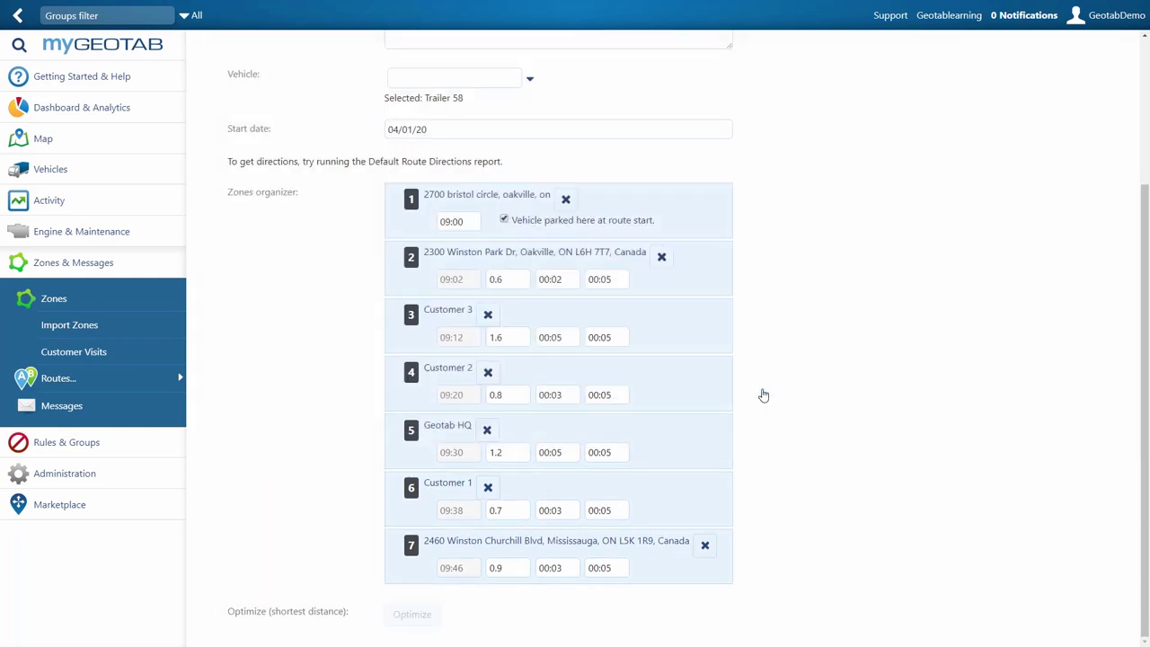
pyautogui.scroll(3, 826, 431)
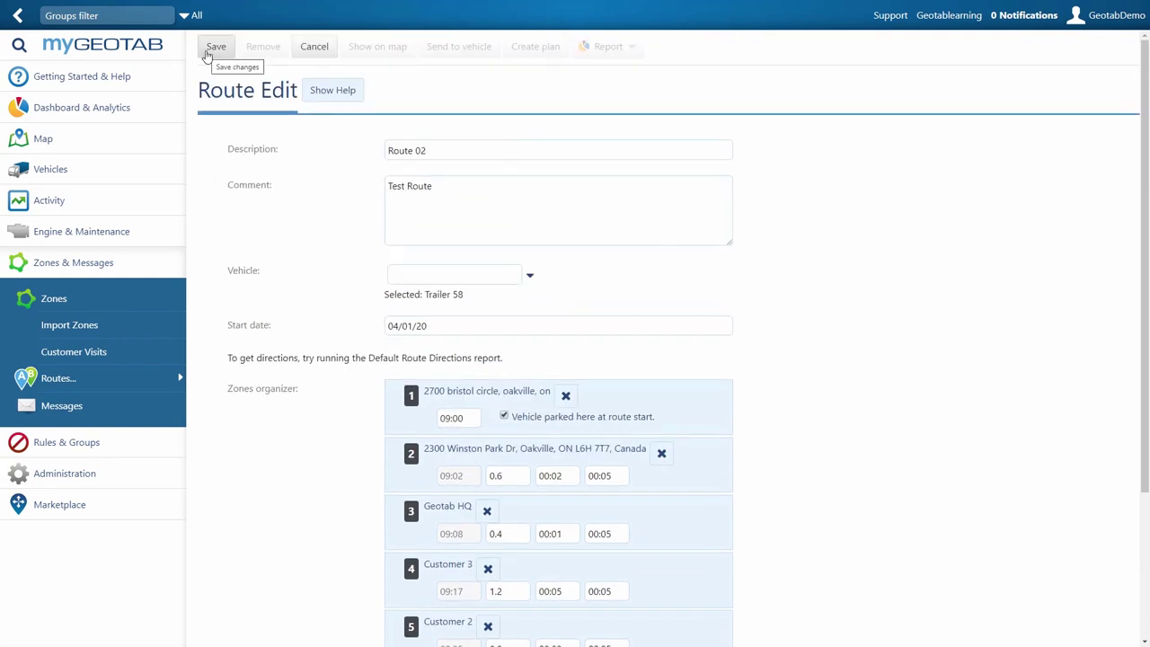
pyautogui.click(207, 53)
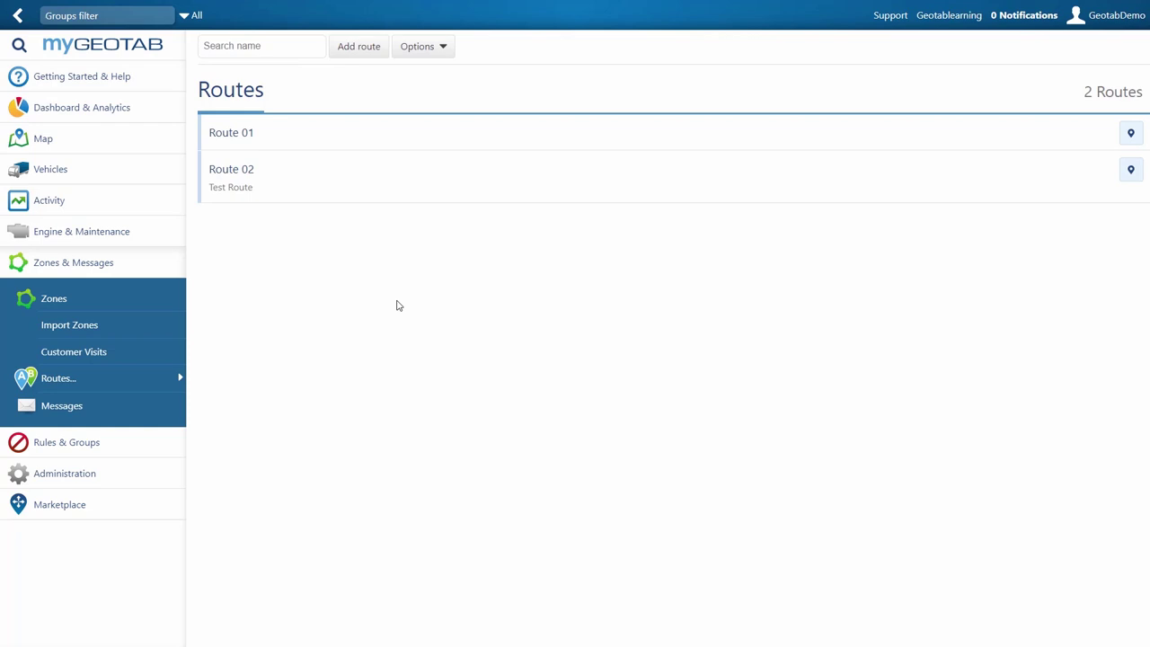
# - View Route 02's Standard directions report (5.8 miles, 25 min) in the browser
pyautogui.click(348, 193)
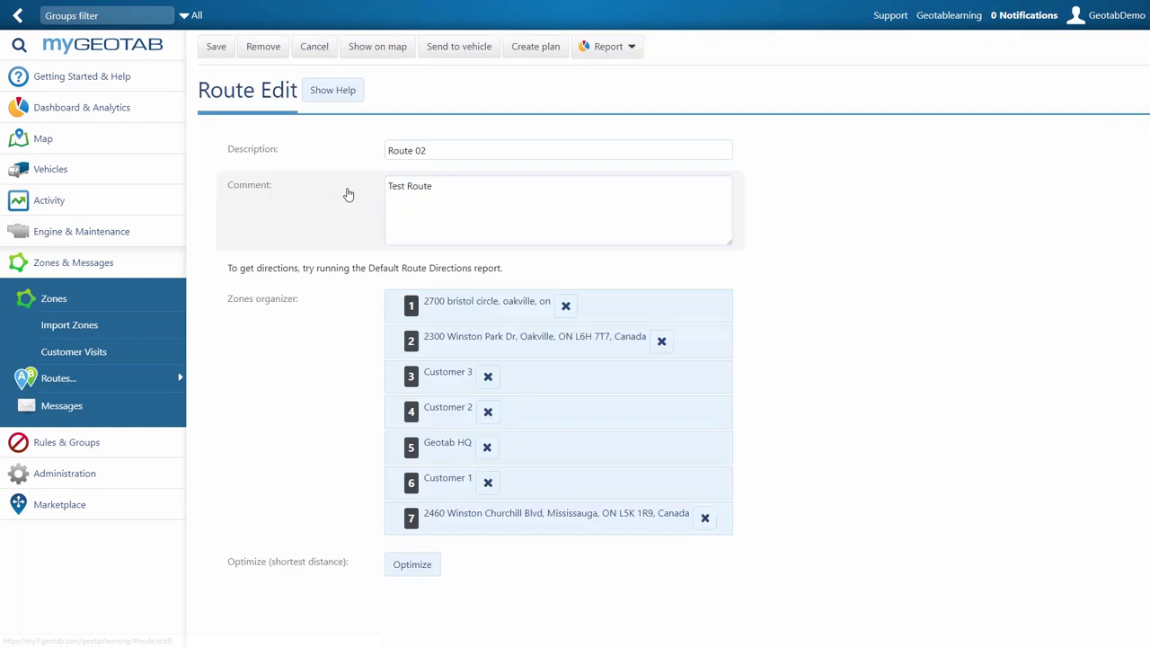
pyautogui.click(633, 48)
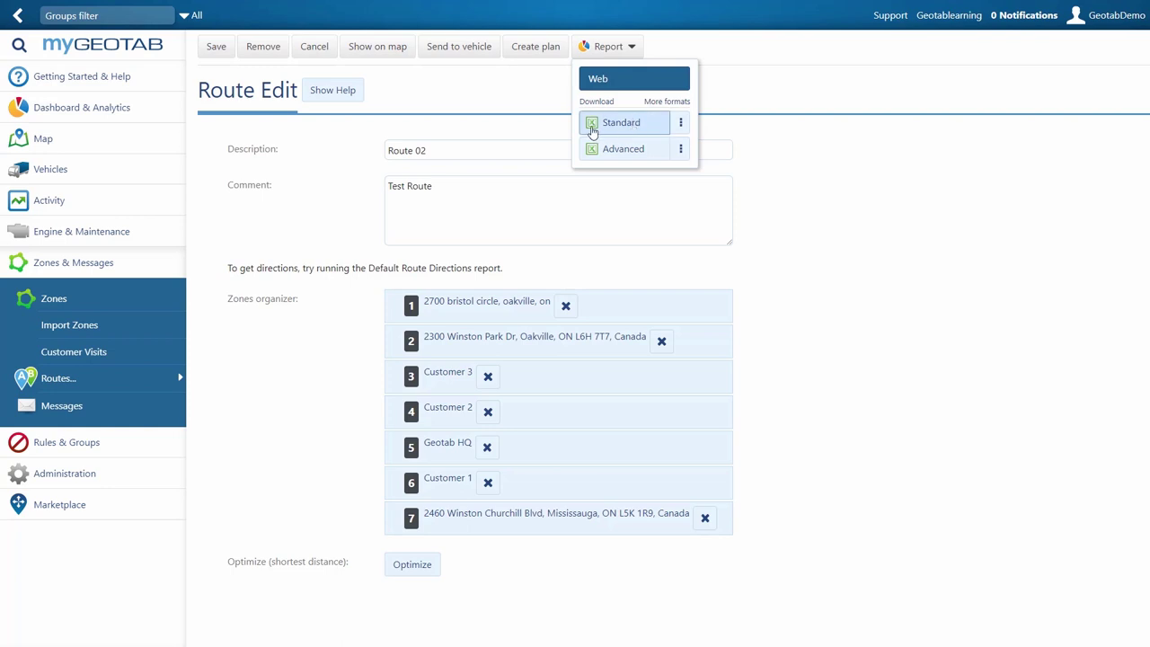
pyautogui.click(680, 126)
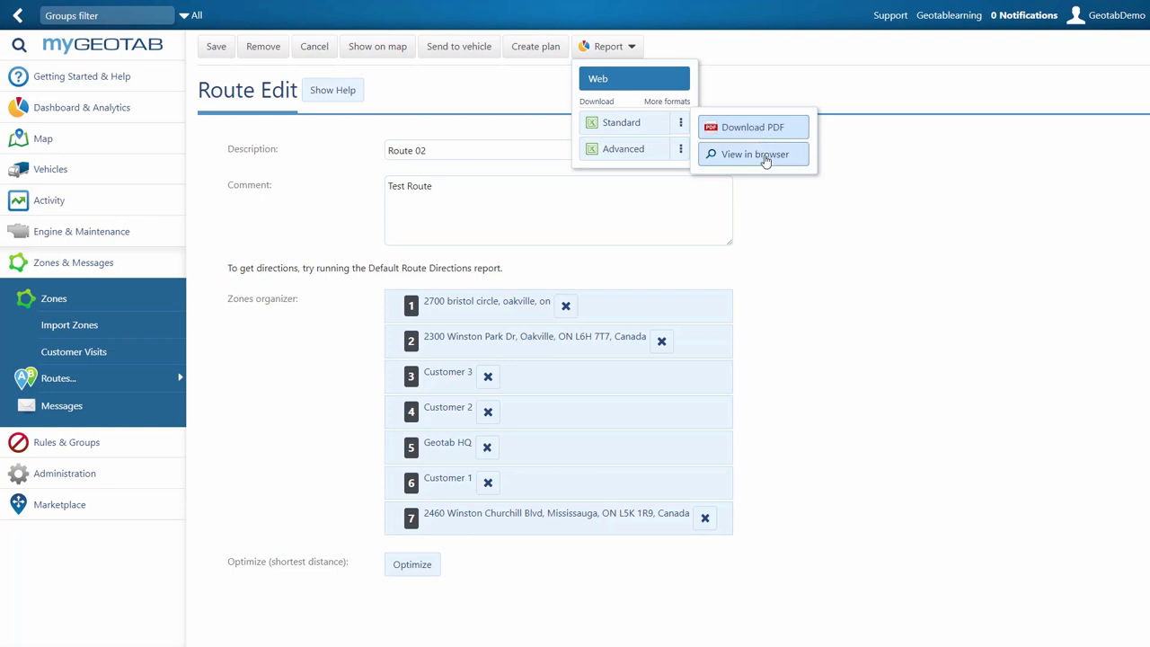
pyautogui.click(765, 157)
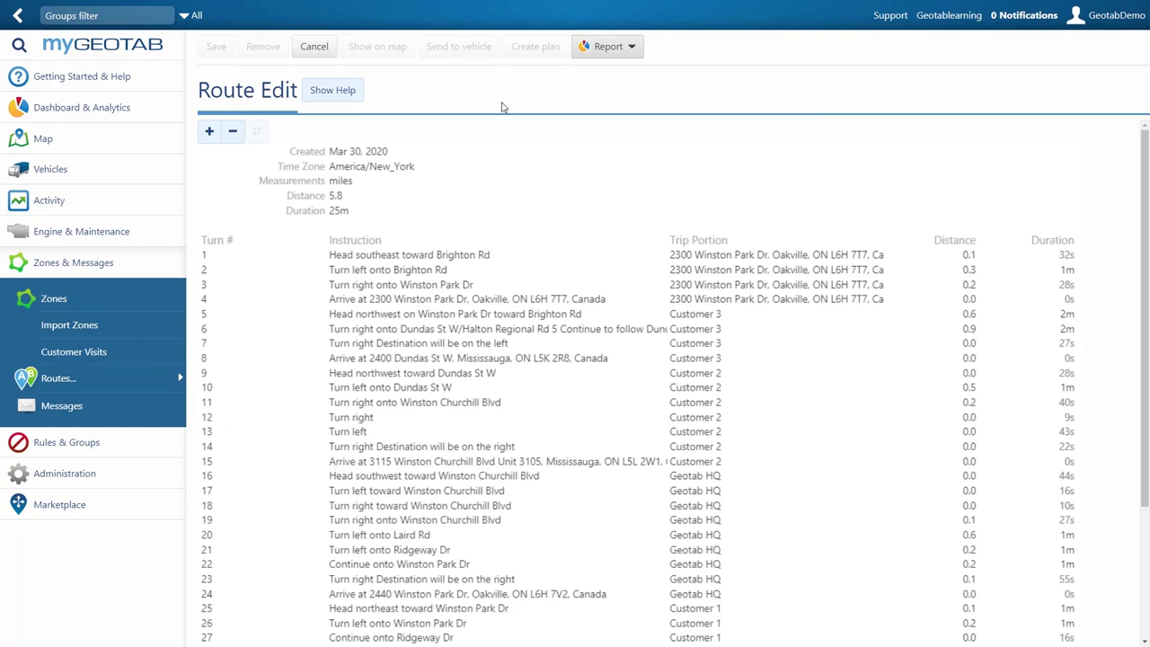
# - Prepare to send Route 02 to a vehicle with the Geotab Demo driver as recipient
pyautogui.click(158, 379)
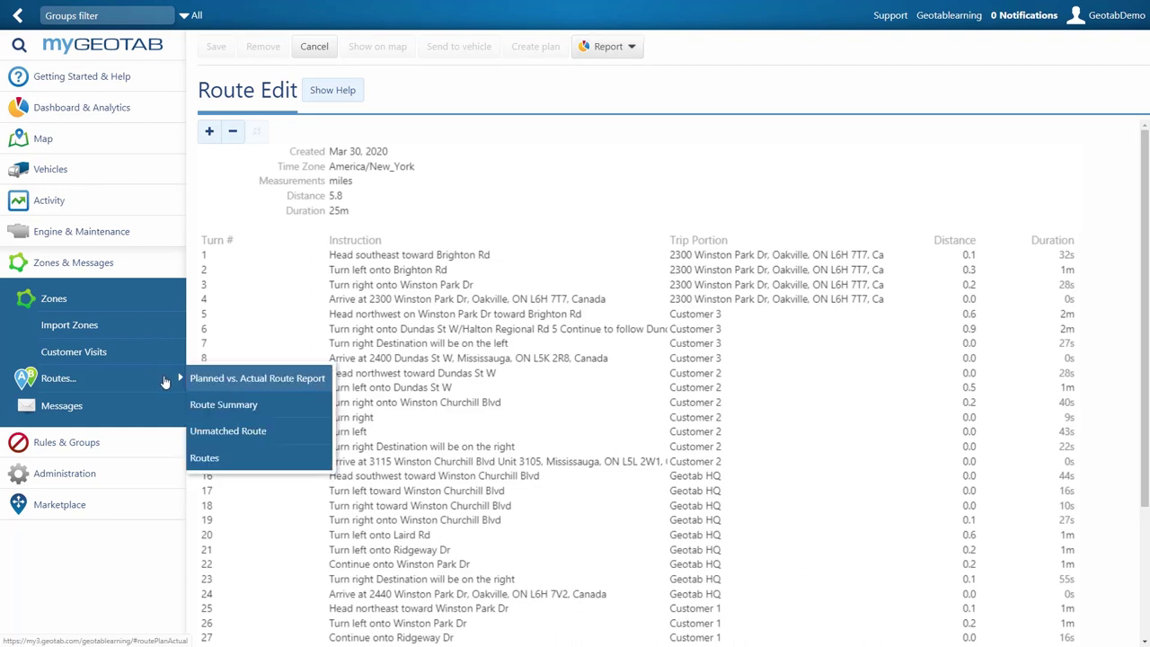
pyautogui.click(239, 466)
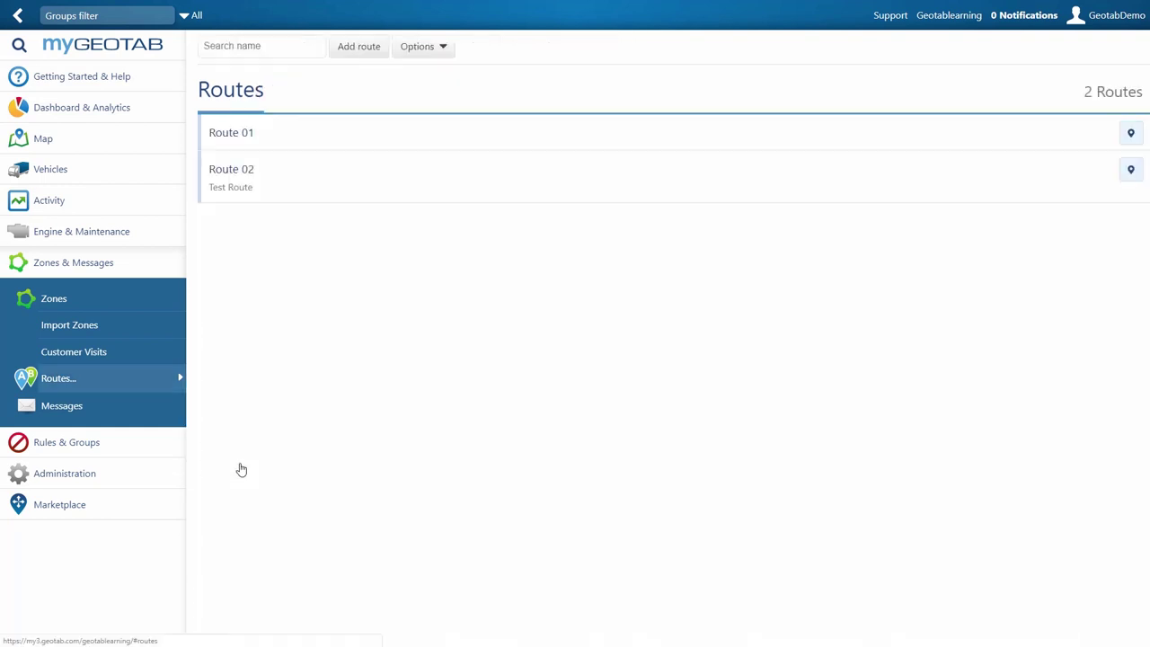
pyautogui.click(274, 189)
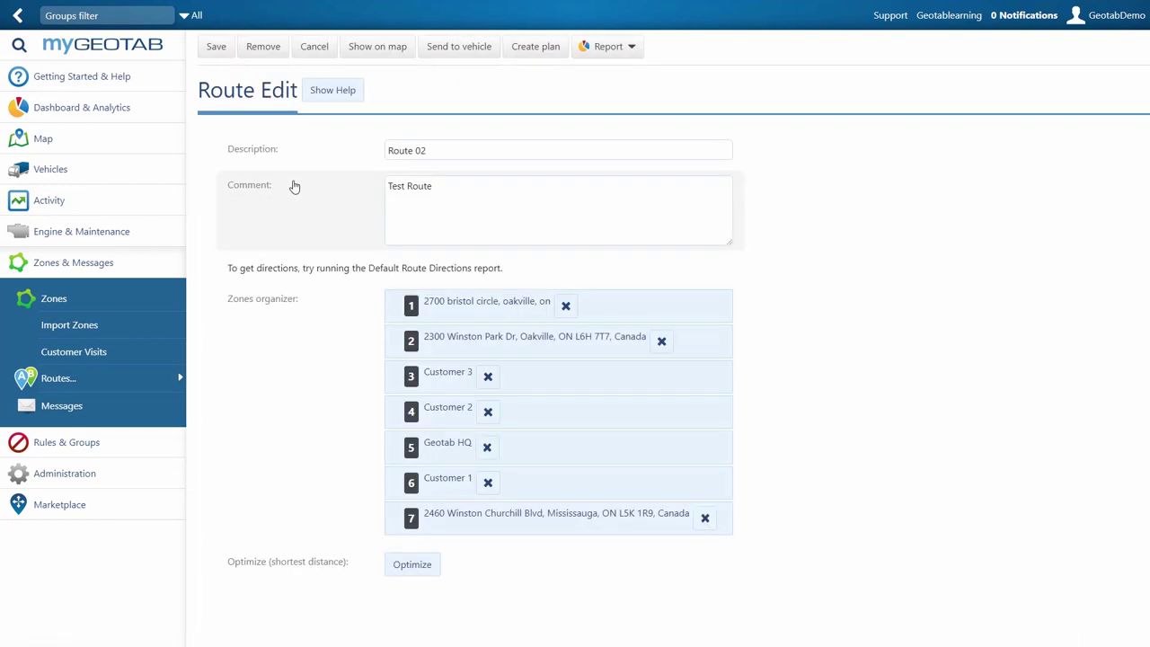
pyautogui.click(445, 60)
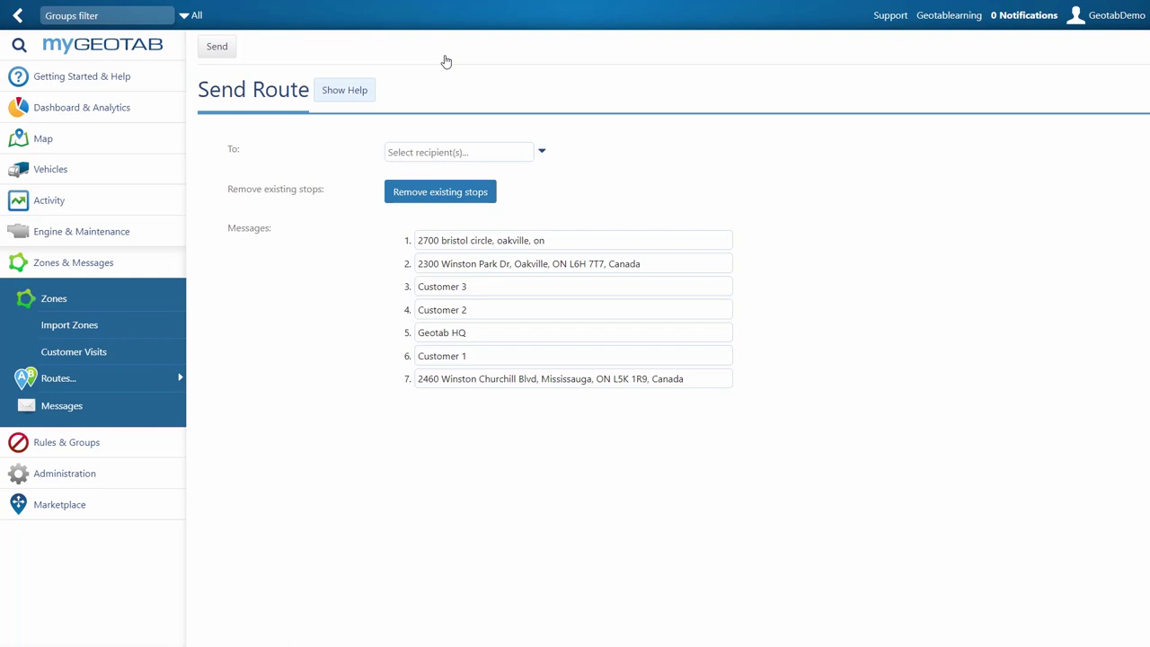
pyautogui.click(541, 152)
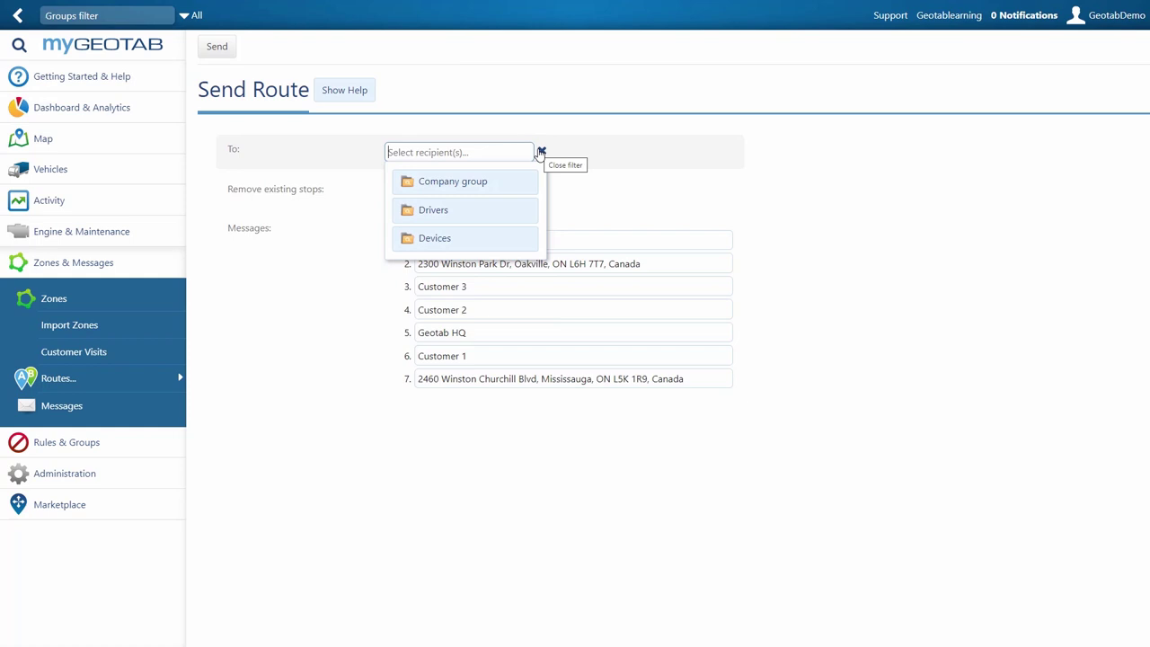
pyautogui.click(509, 211)
pyautogui.click(513, 246)
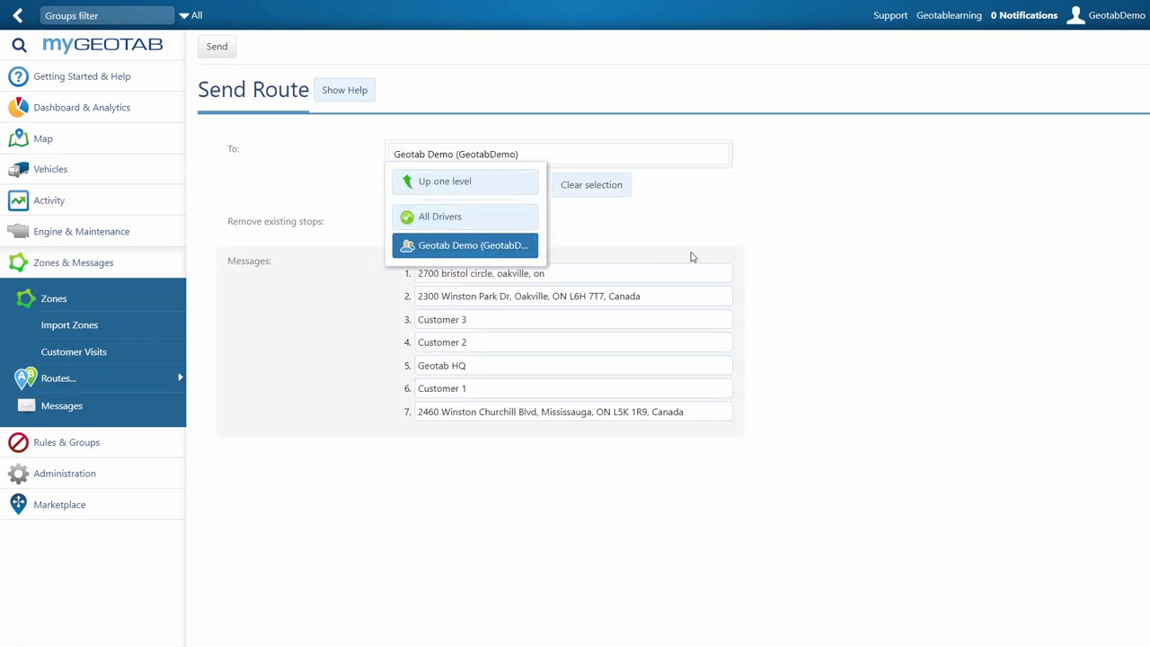
pyautogui.click(691, 257)
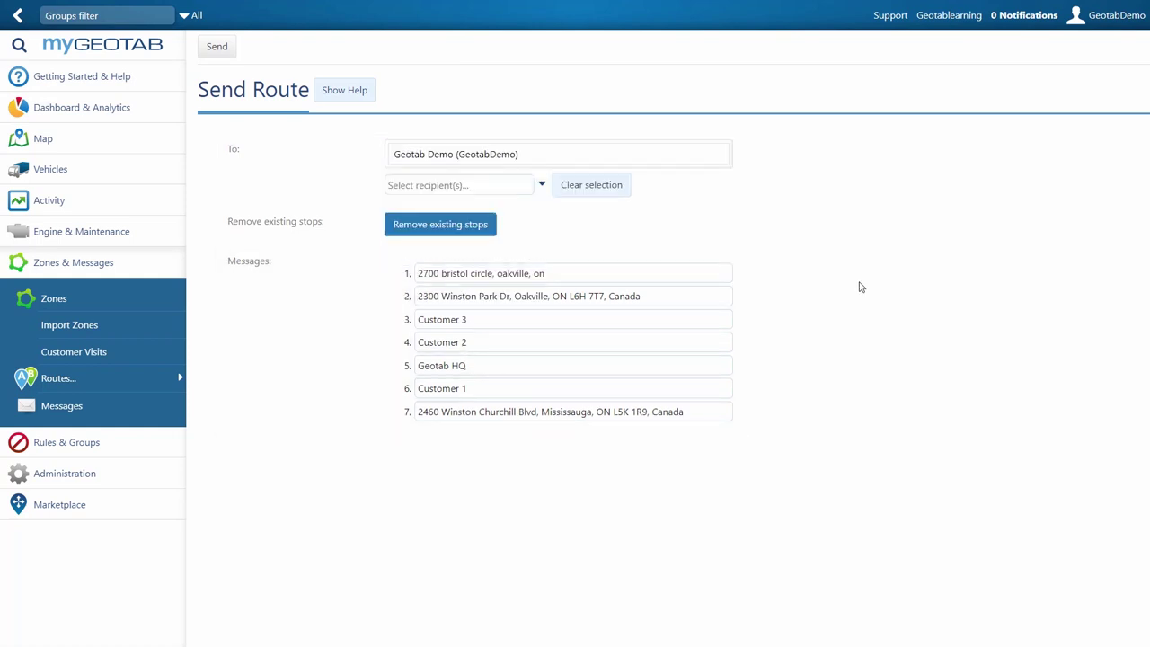